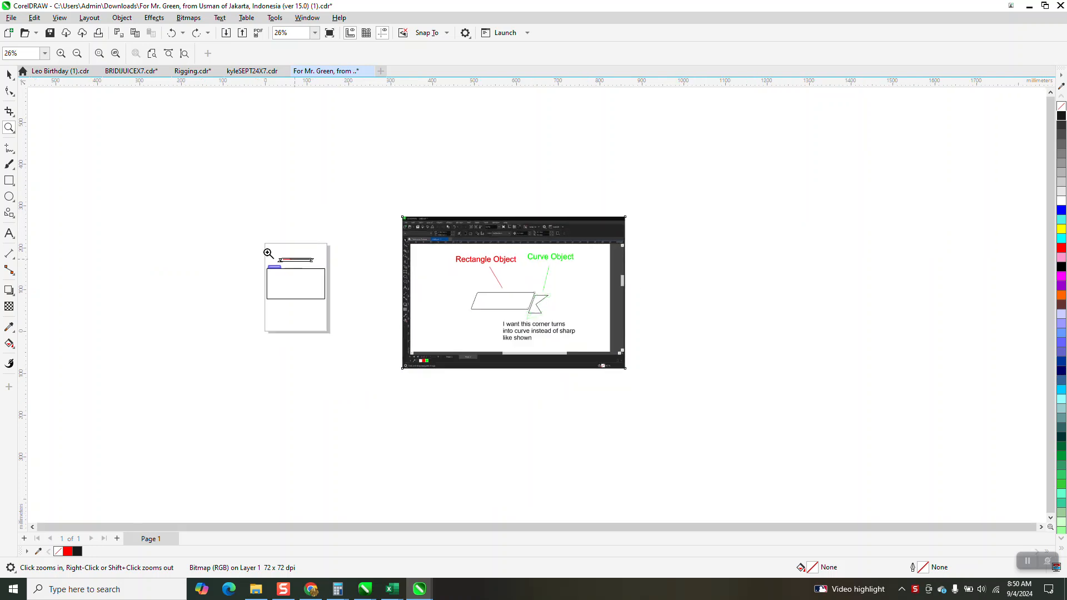
Step: Move the grouped SALES REPRESENTATIVE banner about 8 mm right and slightly down, staying above the blue CANDIDATE line
{"action": "left_click_drag", "start_coordinate": [366, 323], "coordinate": [366, 324]}
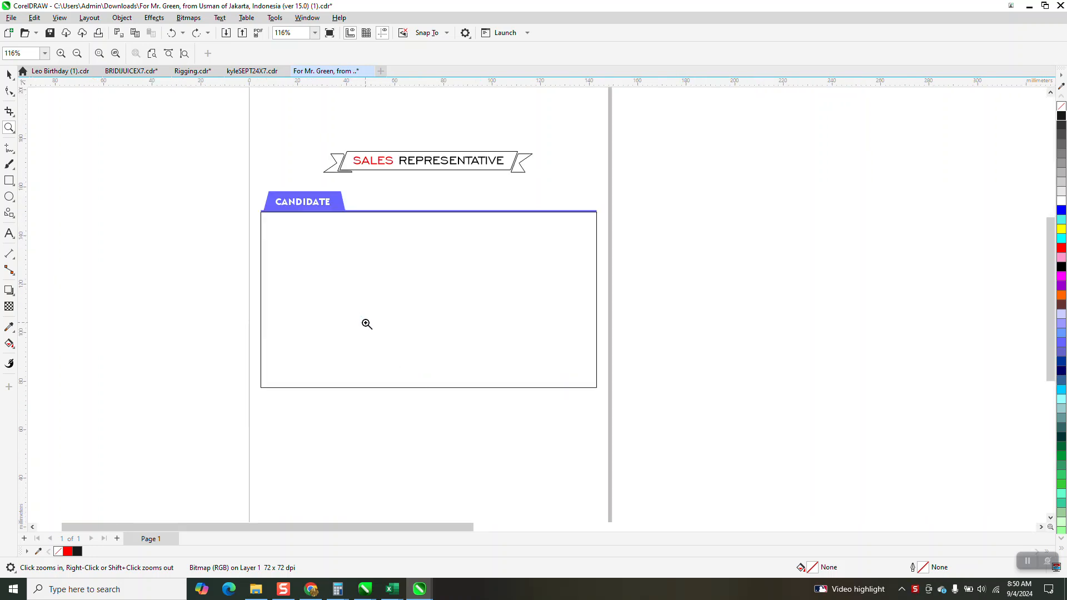
{"action": "left_click_drag", "start_coordinate": [288, 146], "coordinate": [592, 233]}
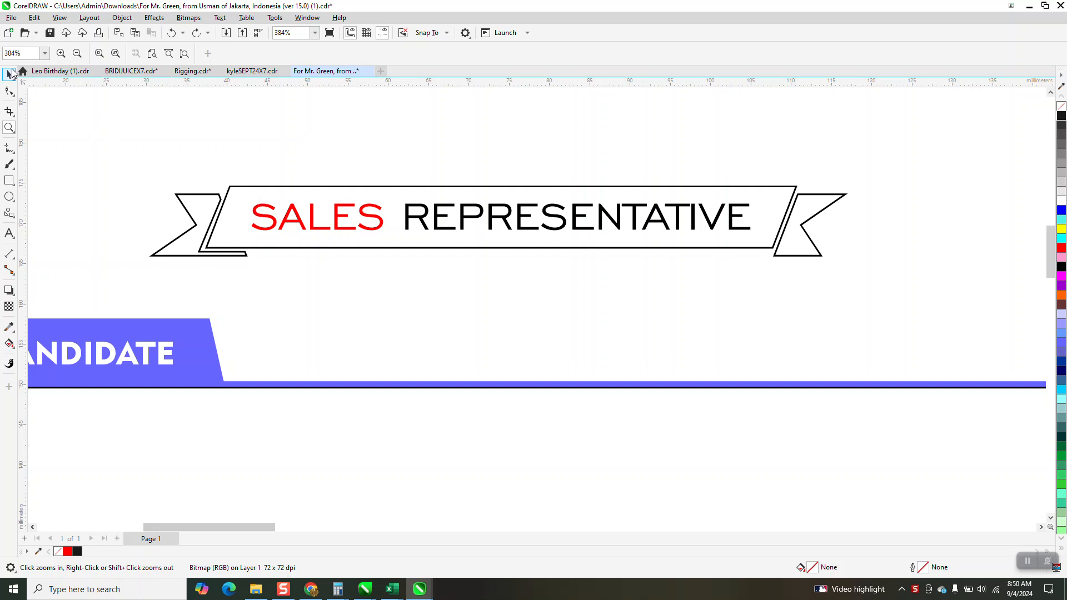
{"action": "key", "text": "space"}
{"action": "left_click", "coordinate": [288, 188]}
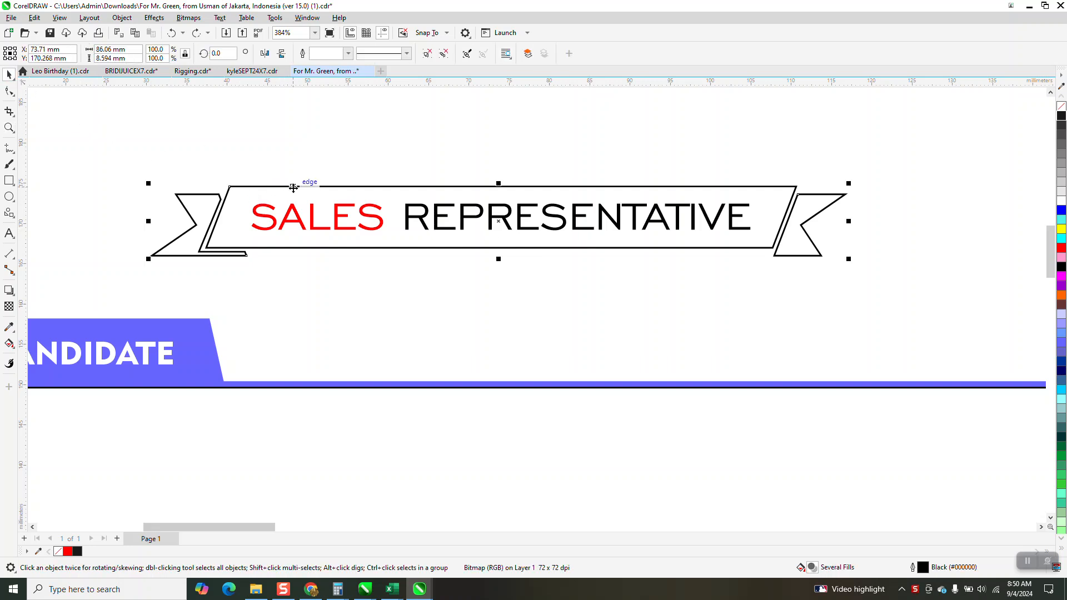
{"action": "key", "text": "ctrl+shift+z"}
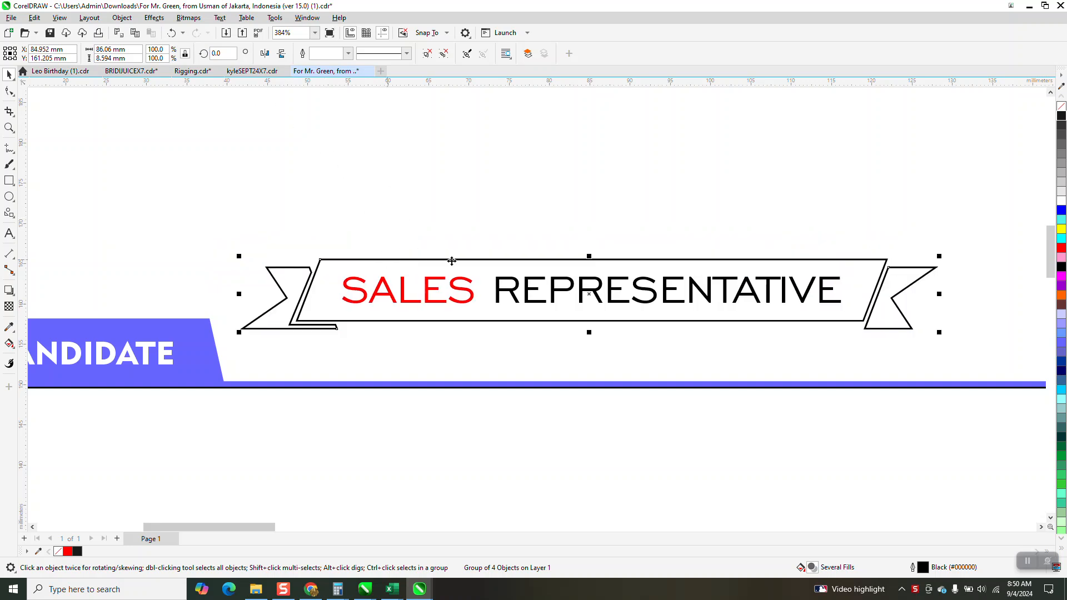
{"action": "left_click_drag", "start_coordinate": [575, 269], "coordinate": [549, 207]}
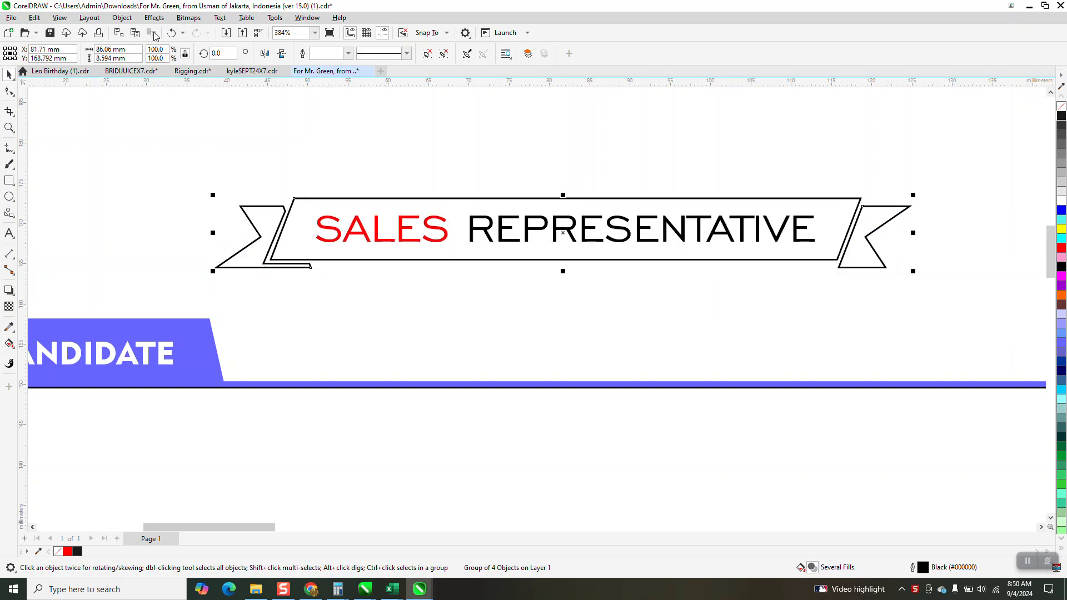
Step: Ungroup the SALES REPRESENTATIVE banner so its shapes can be edited separately
{"action": "left_click", "coordinate": [123, 19]}
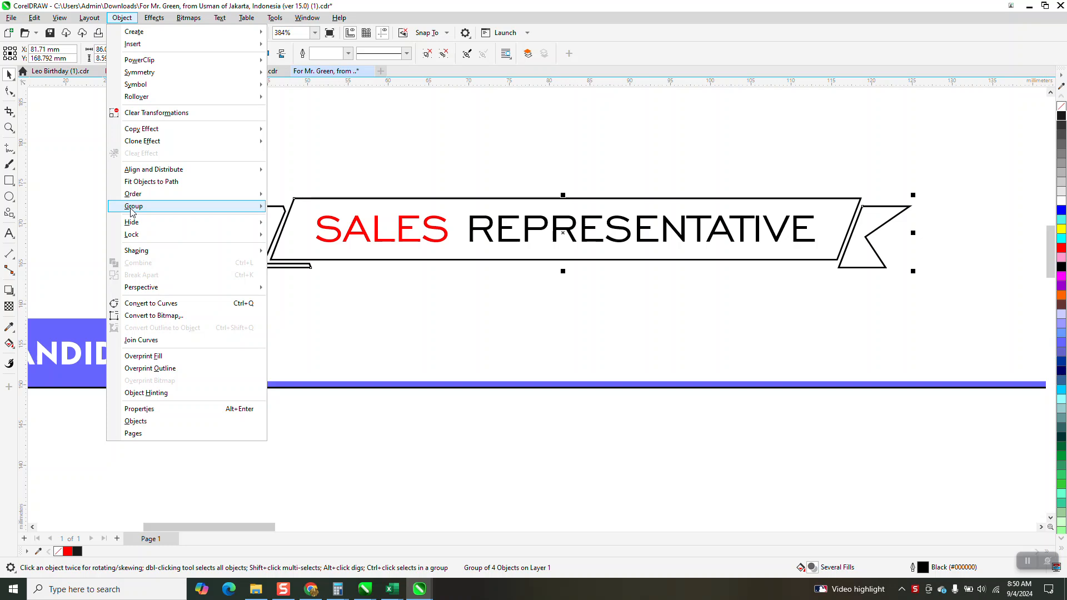
{"action": "mouse_move", "coordinate": [252, 206]}
{"action": "left_click", "coordinate": [299, 220]}
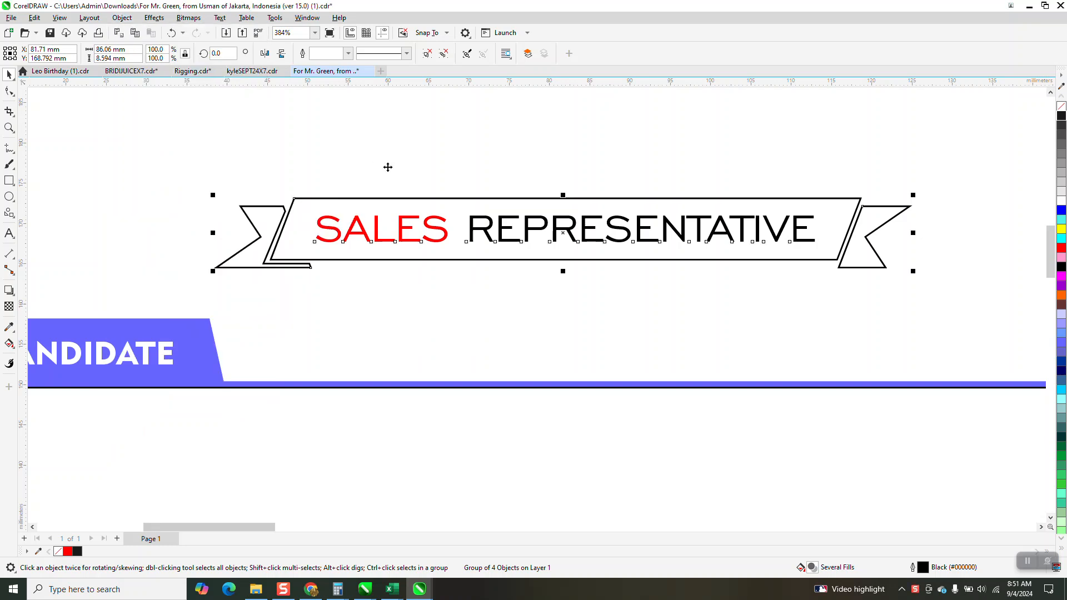
Step: Round all four corners of the slanted rectangle behind the SALES REPRESENTATIVE text equally with a small corner radius
{"action": "left_click", "coordinate": [416, 199]}
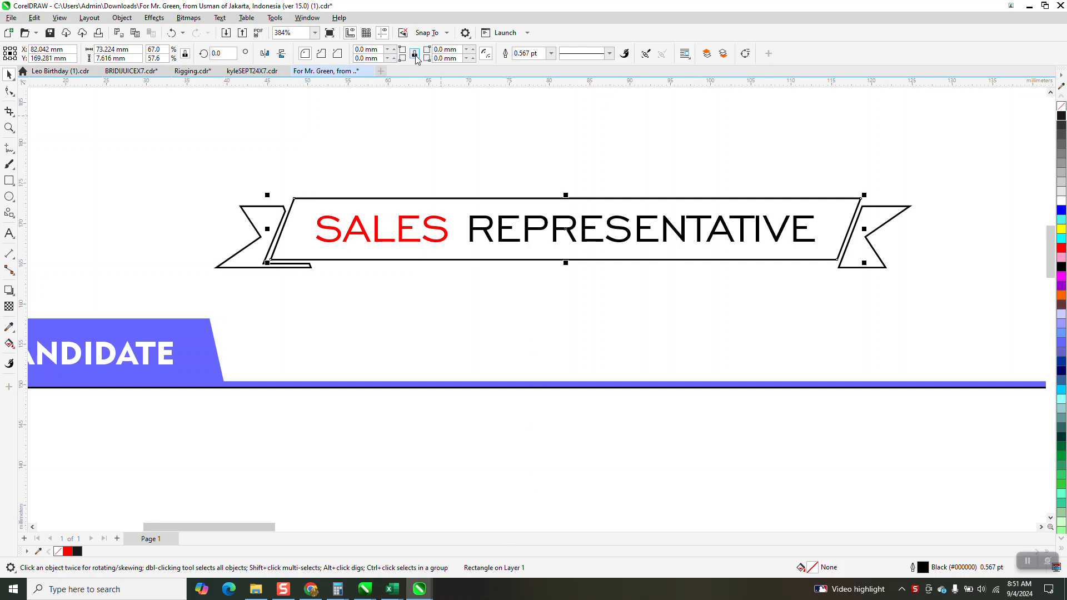
{"action": "key", "text": "BackSpace"}
{"action": "key", "text": "Return"}
{"action": "left_click", "coordinate": [10, 127]}
{"action": "left_click_drag", "start_coordinate": [282, 196], "coordinate": [354, 236]}
{"action": "scroll", "coordinate": [125, 228], "scroll_direction": "down", "scroll_amount": 3}
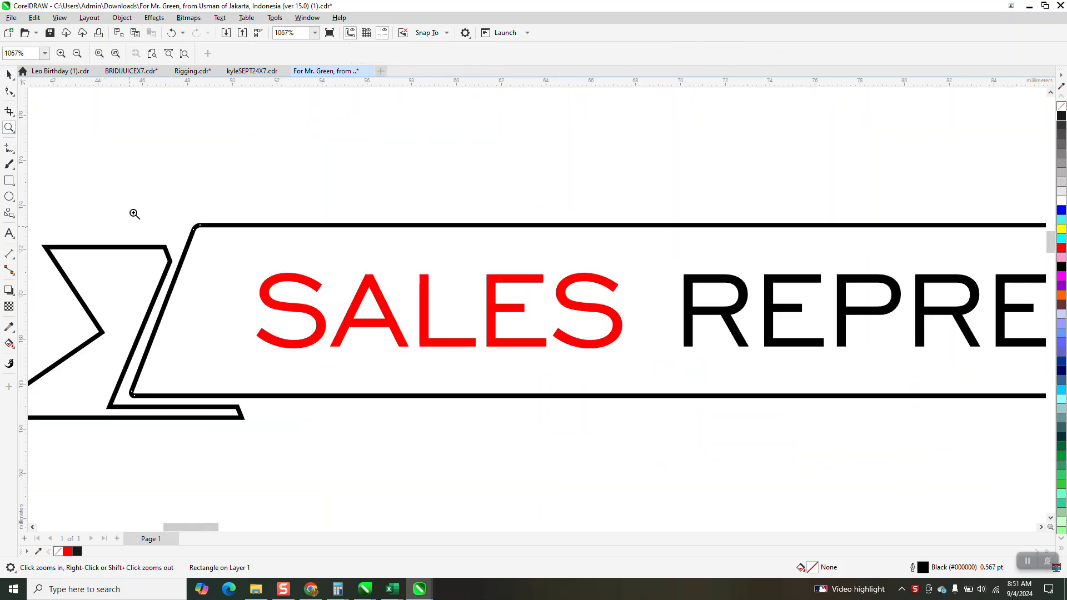
{"action": "left_click", "coordinate": [10, 77]}
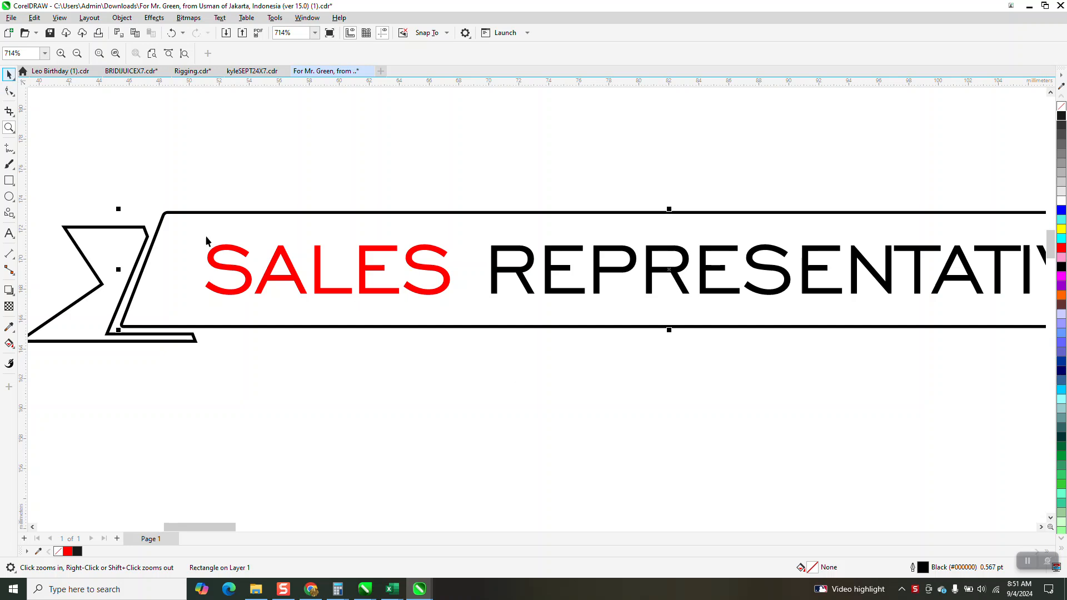
{"action": "scroll", "coordinate": [84, 222], "scroll_direction": "down", "scroll_amount": 1}
Step: Draw a trial rectangle about 68 × 10 mm below the banner, skew it horizontally into a parallelogram, and delete it
{"action": "key", "text": "F6"}
{"action": "left_click_drag", "start_coordinate": [126, 326], "coordinate": [798, 429]}
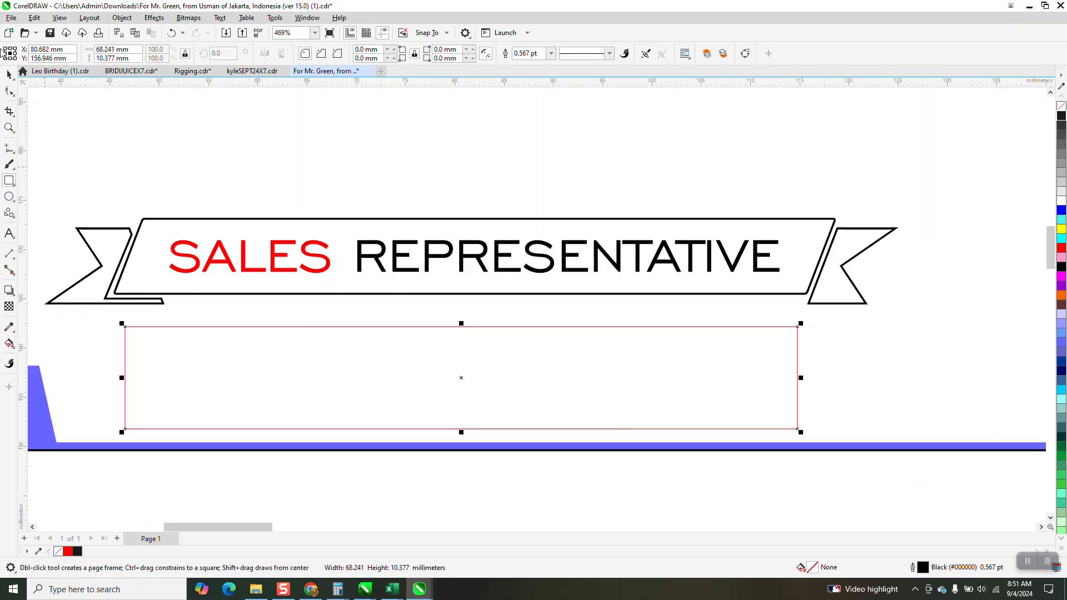
{"action": "left_click", "coordinate": [10, 75]}
{"action": "left_click", "coordinate": [463, 382]}
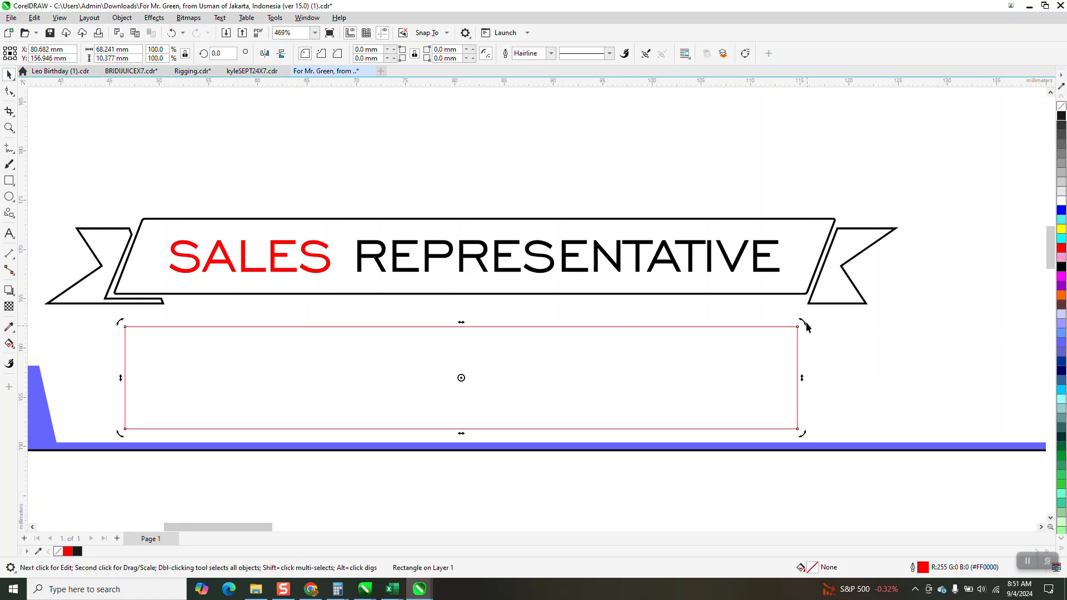
{"action": "left_click_drag", "start_coordinate": [810, 338], "coordinate": [767, 352]}
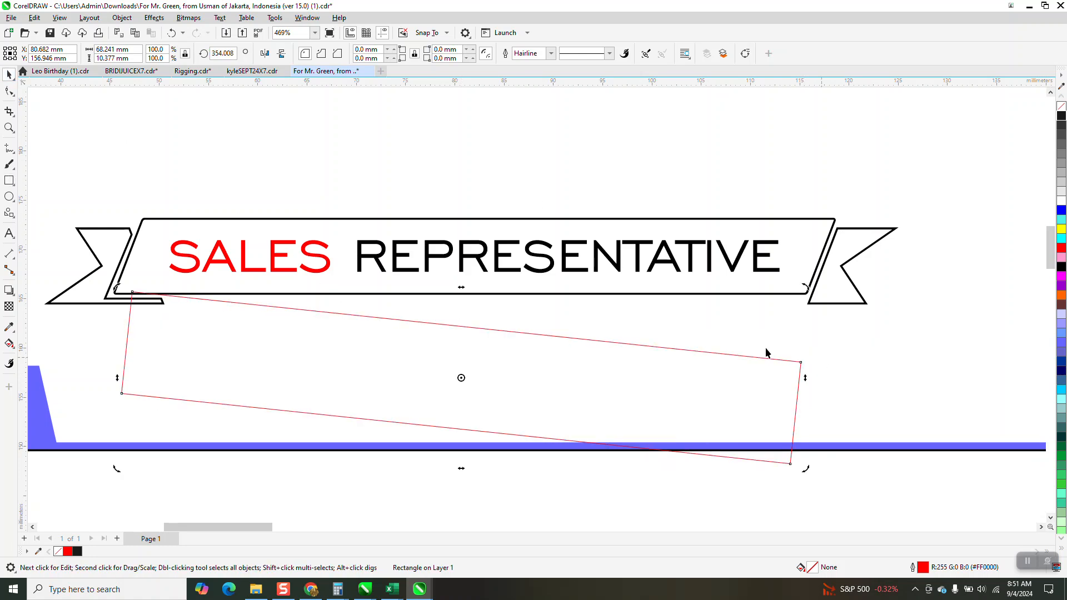
{"action": "left_click", "coordinate": [171, 32]}
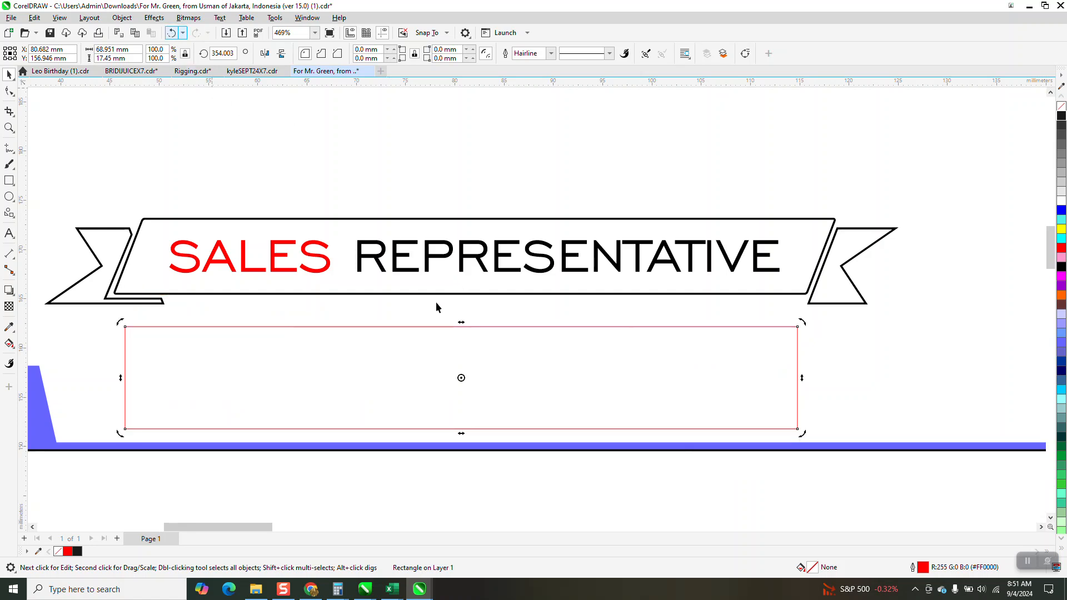
{"action": "left_click_drag", "start_coordinate": [461, 323], "coordinate": [499, 322]}
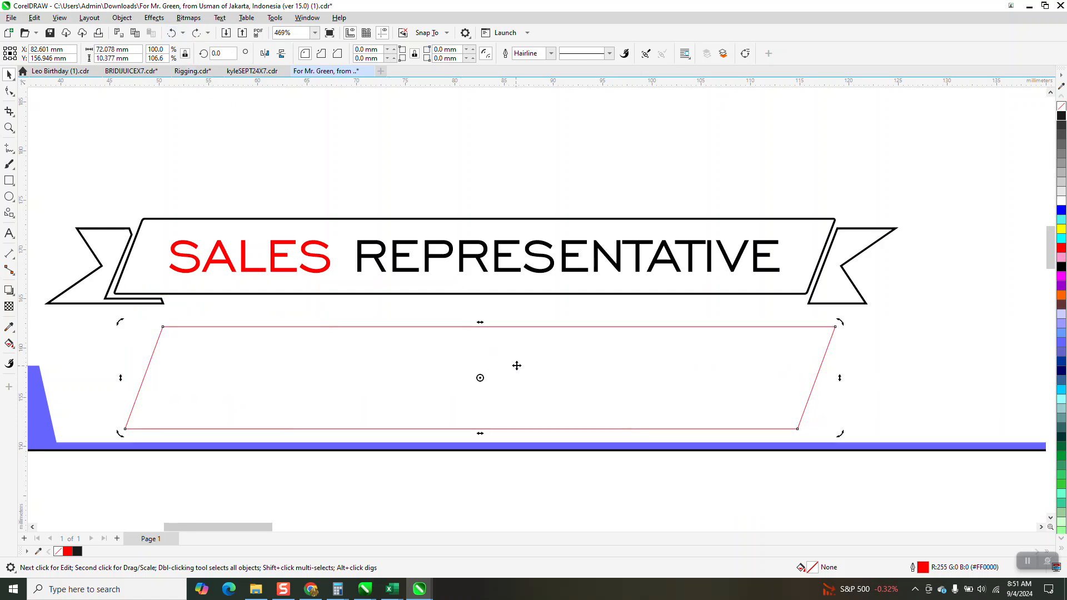
{"action": "key", "text": "Delete"}
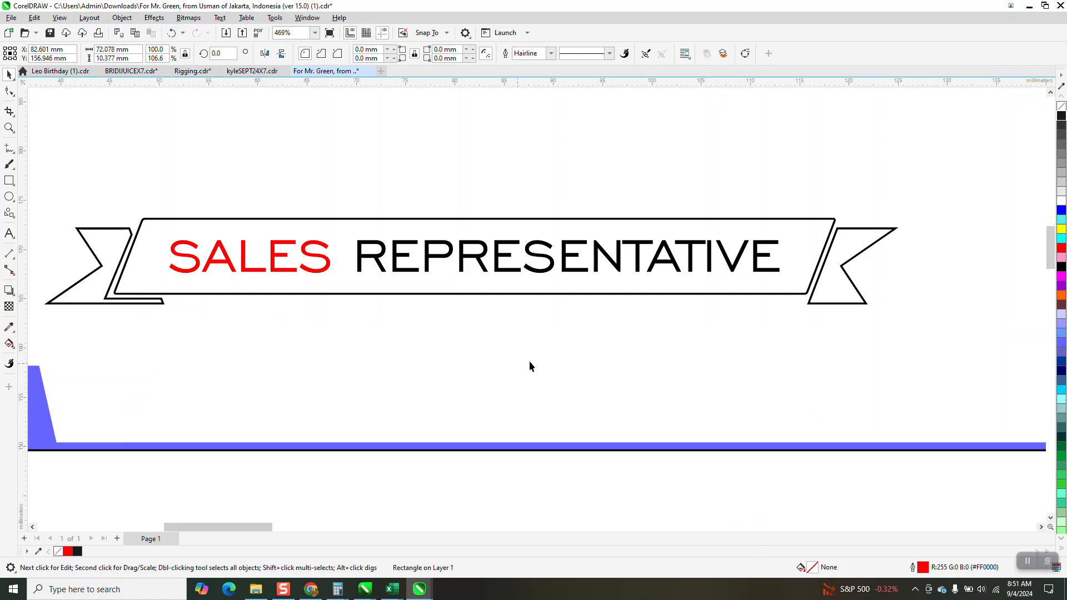
Step: Select the notched ribbon tail at the banner's right end for node editing and bring up the Corners settings
{"action": "left_click", "coordinate": [9, 127]}
{"action": "left_click_drag", "start_coordinate": [791, 198], "coordinate": [962, 382]}
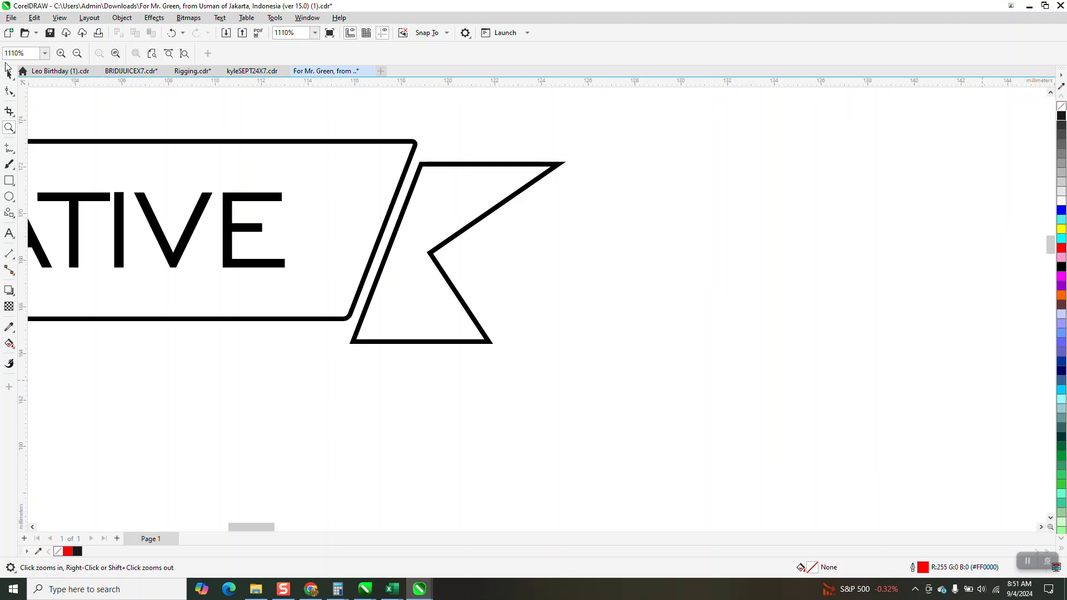
{"action": "left_click", "coordinate": [470, 170]}
{"action": "left_click", "coordinate": [10, 91]}
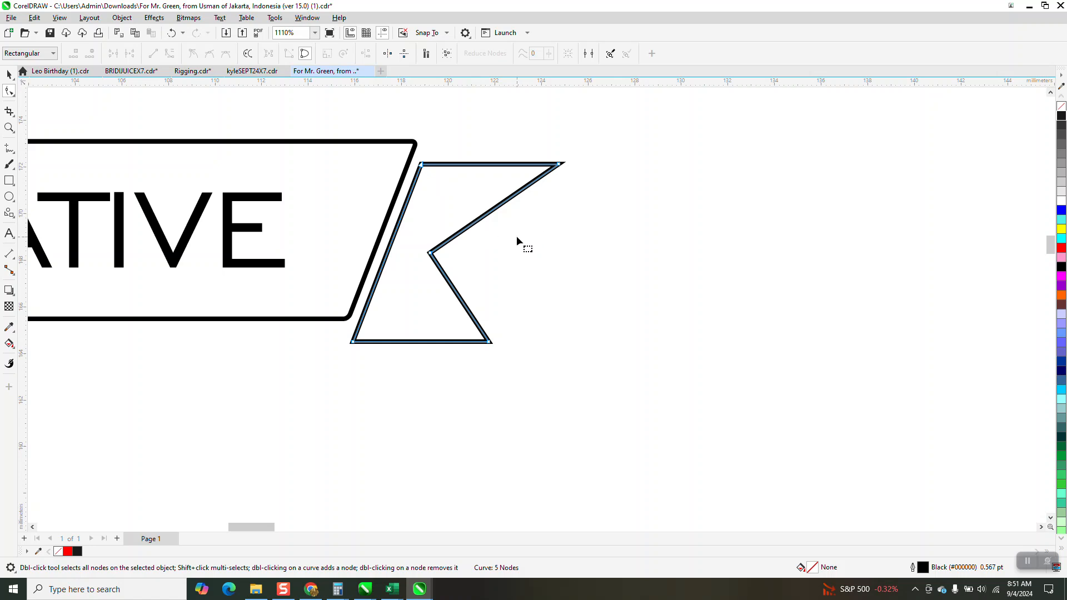
{"action": "left_click", "coordinate": [309, 19]}
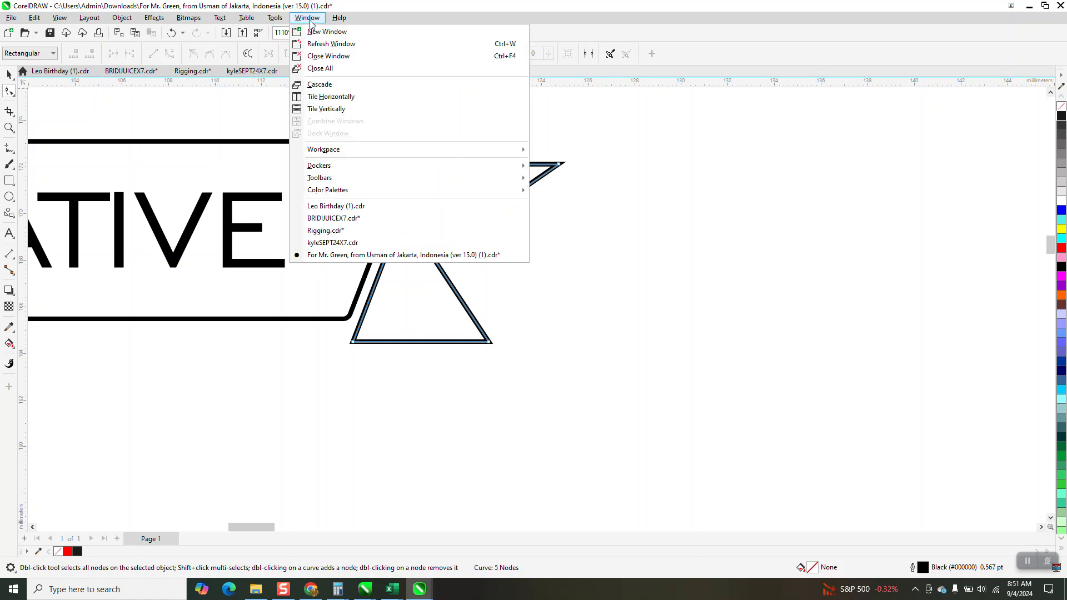
{"action": "left_click", "coordinate": [321, 165]}
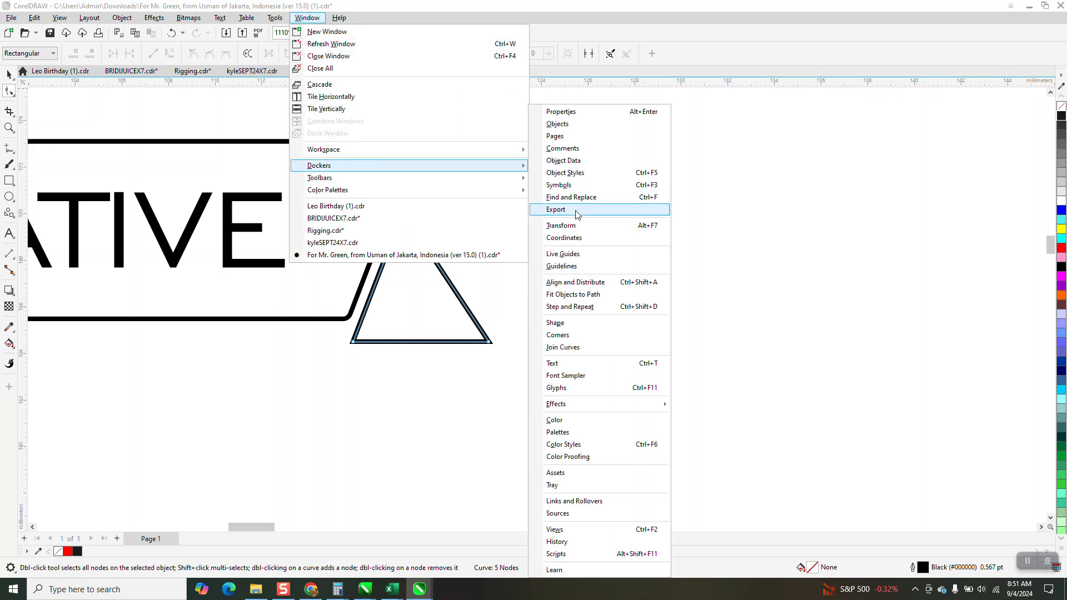
{"action": "left_click", "coordinate": [561, 338]}
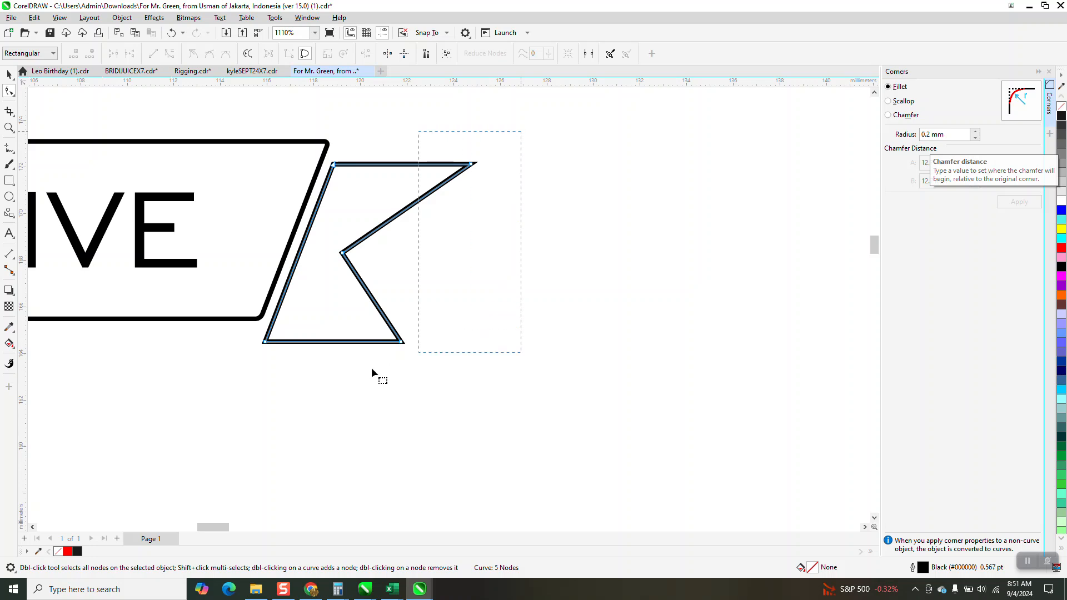
Step: Try a 0.2 mm fillet on all five corners of the right ribbon tail and undo it
{"action": "left_click_drag", "start_coordinate": [248, 379], "coordinate": [248, 379]}
{"action": "left_click", "coordinate": [1021, 207]}
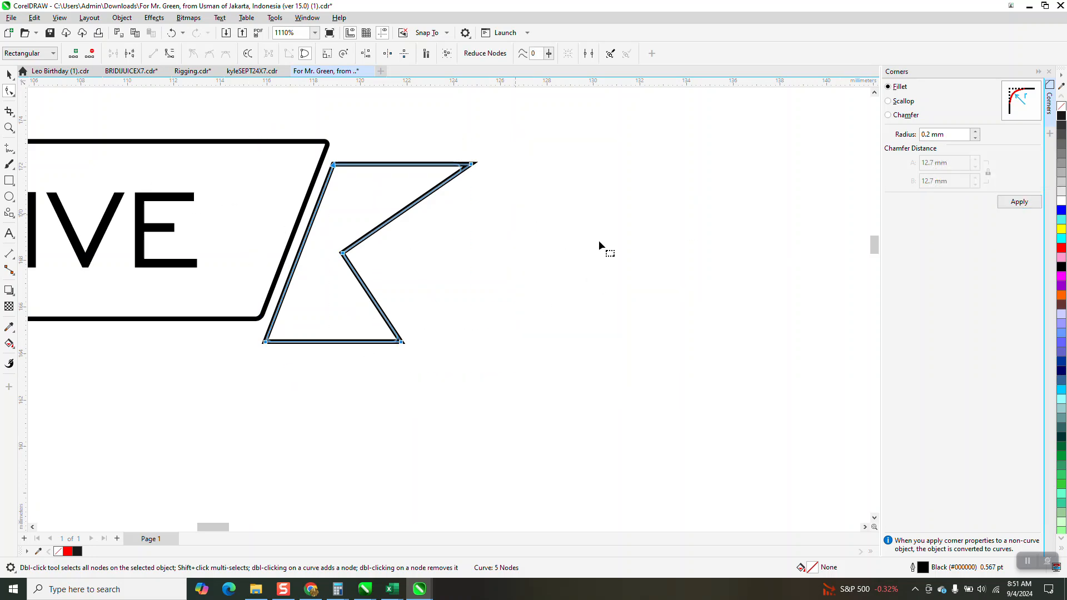
{"action": "left_click", "coordinate": [1020, 204]}
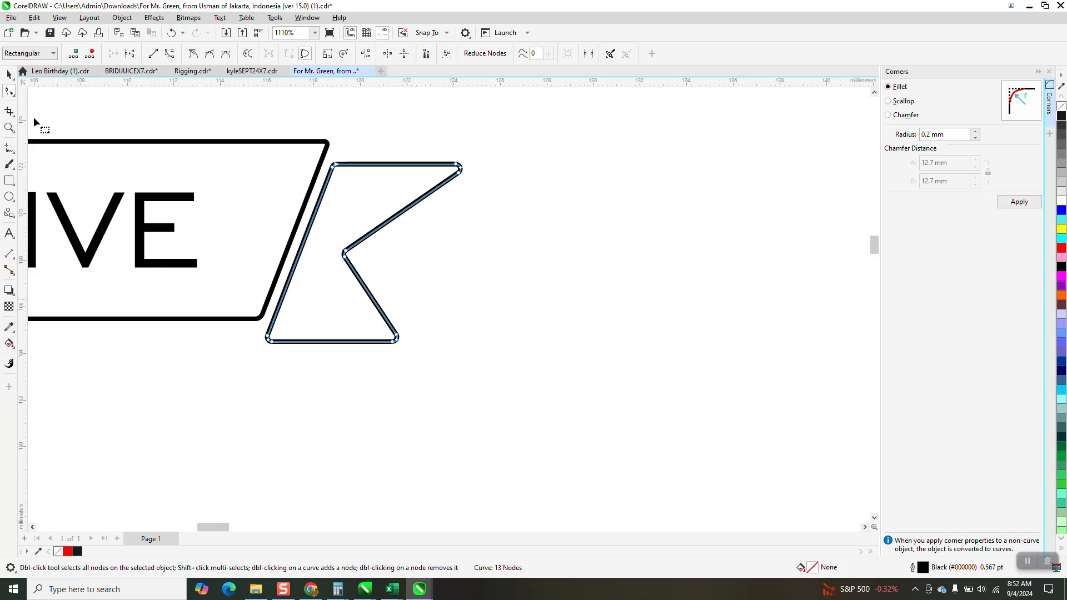
{"action": "left_click", "coordinate": [9, 128]}
{"action": "left_click_drag", "start_coordinate": [225, 132], "coordinate": [607, 391]}
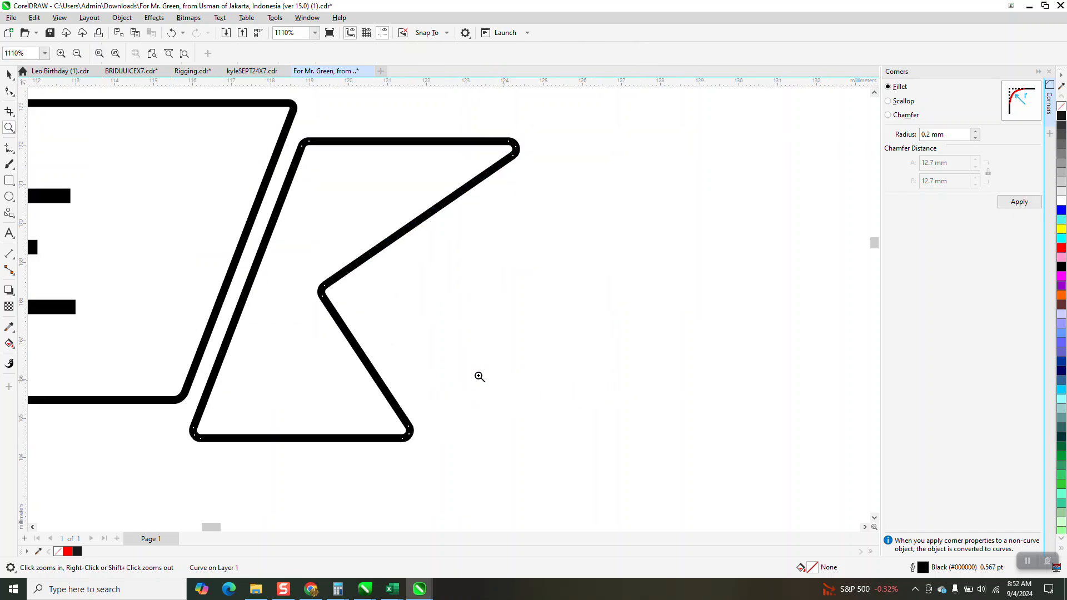
{"action": "left_click", "coordinate": [172, 34]}
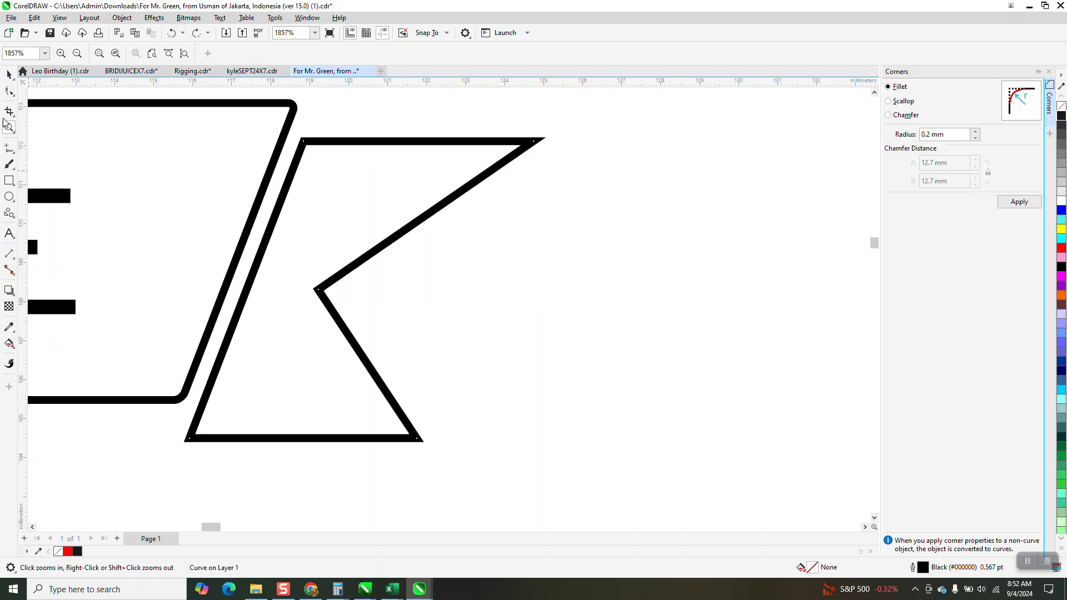
Step: Fillet only the right tail's three notch-side corners at 0.2 mm, excluding the two corners next to the banner rectangle
{"action": "left_click", "coordinate": [9, 92]}
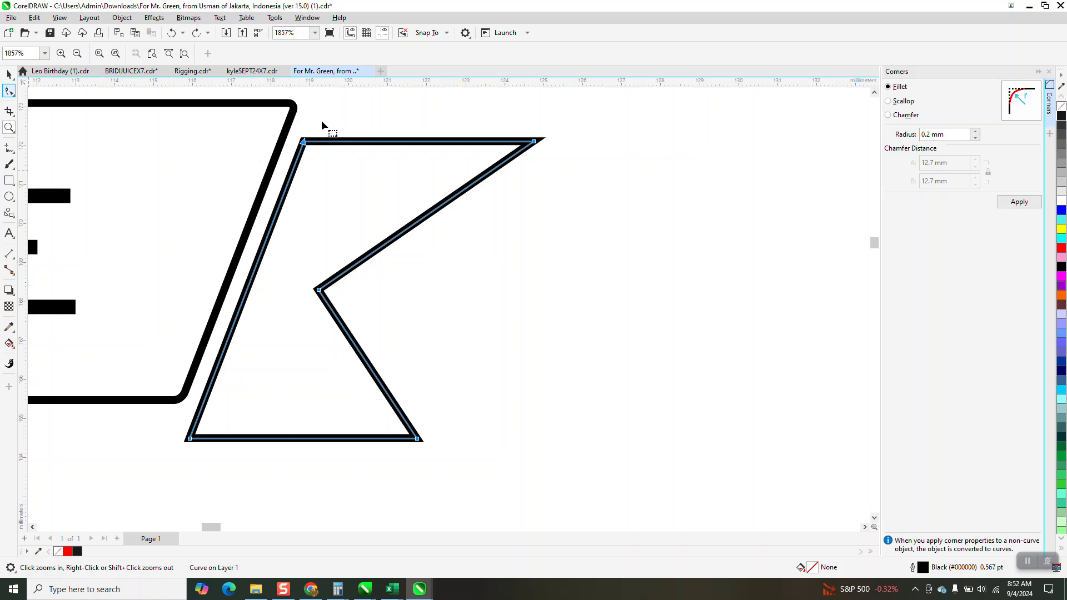
{"action": "left_click_drag", "start_coordinate": [317, 114], "coordinate": [578, 484]}
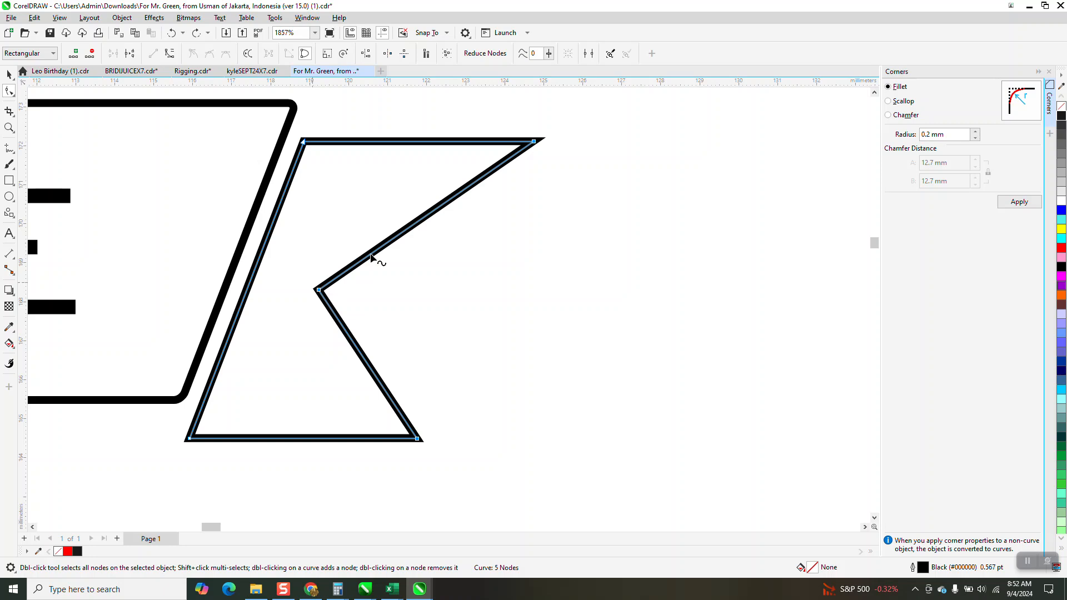
{"action": "left_click", "coordinate": [1019, 202]}
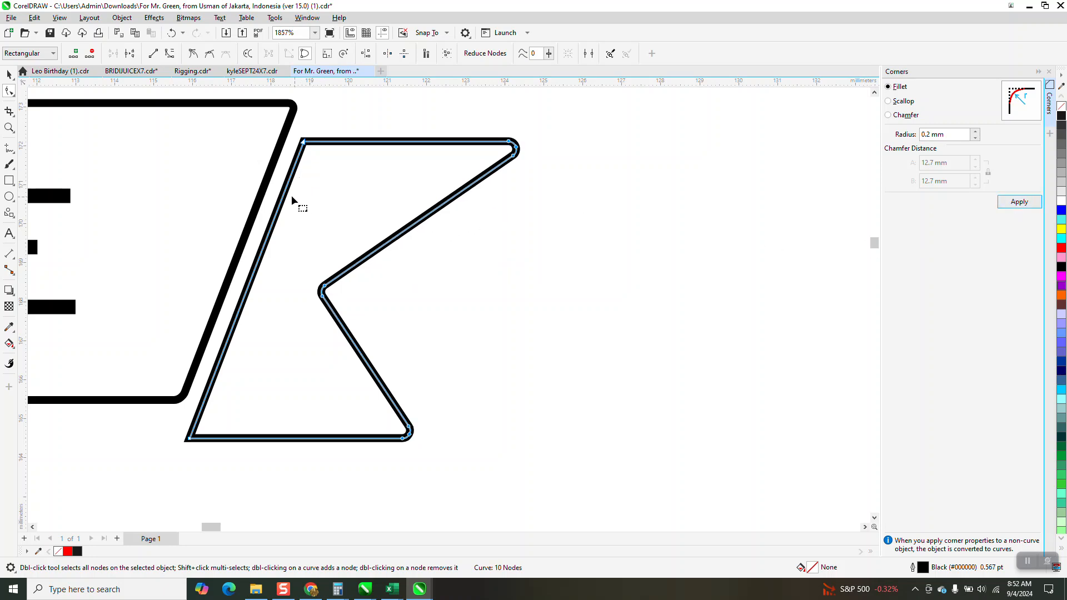
{"action": "scroll", "coordinate": [331, 177], "scroll_direction": "down", "scroll_amount": 1}
{"action": "scroll", "coordinate": [402, 175], "scroll_direction": "down", "scroll_amount": 1}
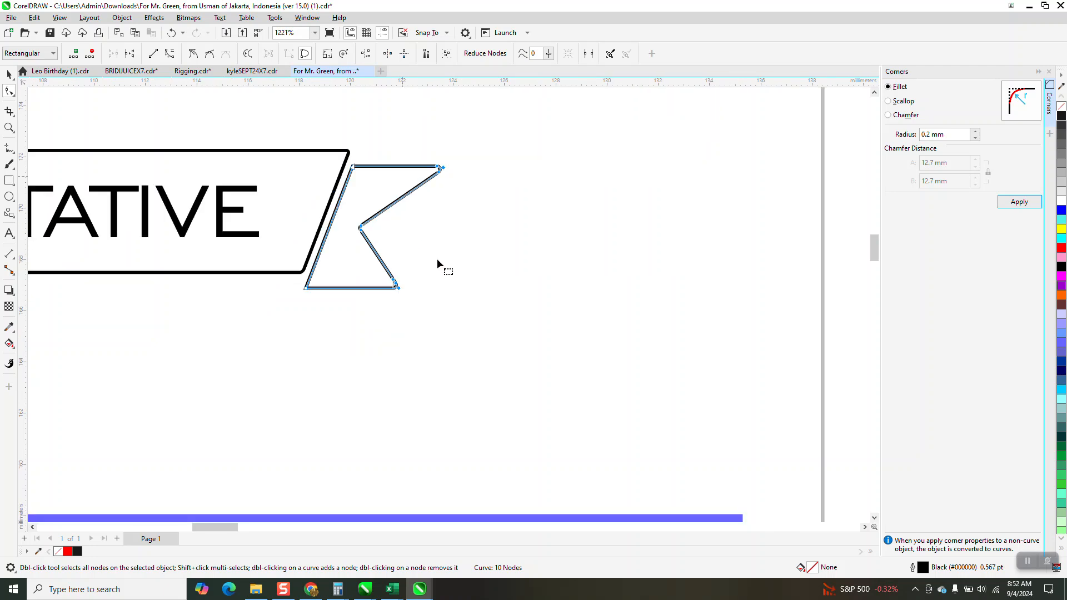
{"action": "key", "text": "space"}
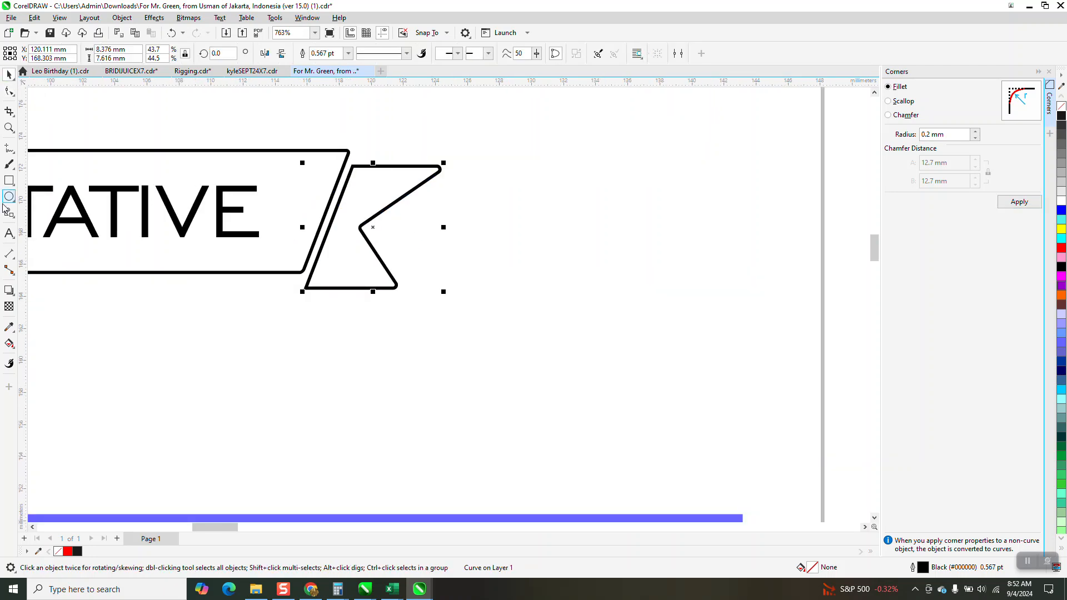
Step: Draw a ready-made folded ribbon banner from the common banner shapes, about 73 × 12 mm, above the existing banner
{"action": "left_click", "coordinate": [14, 221]}
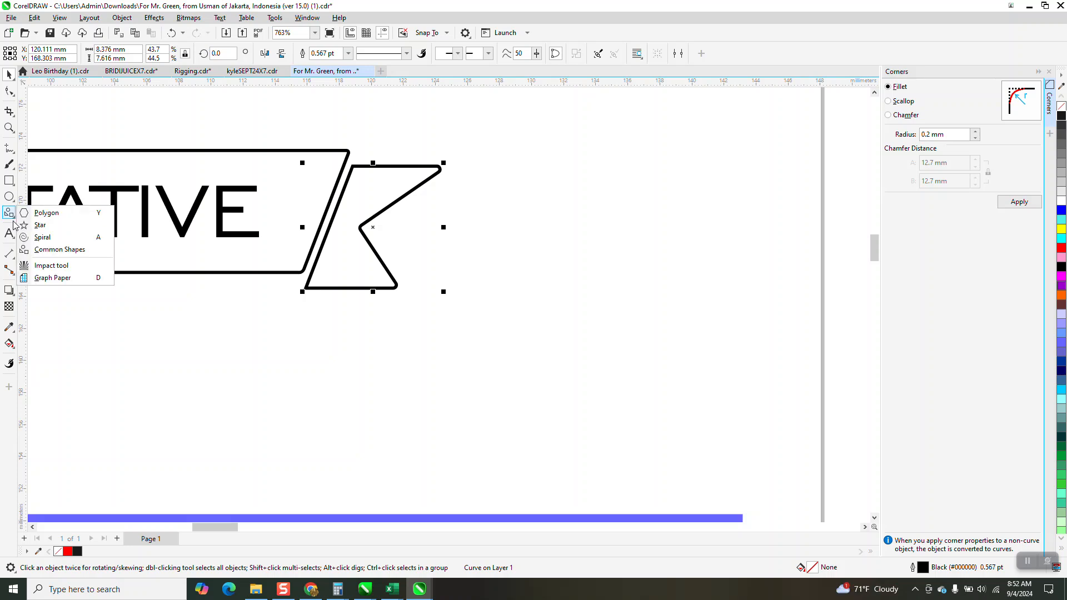
{"action": "left_click", "coordinate": [57, 255]}
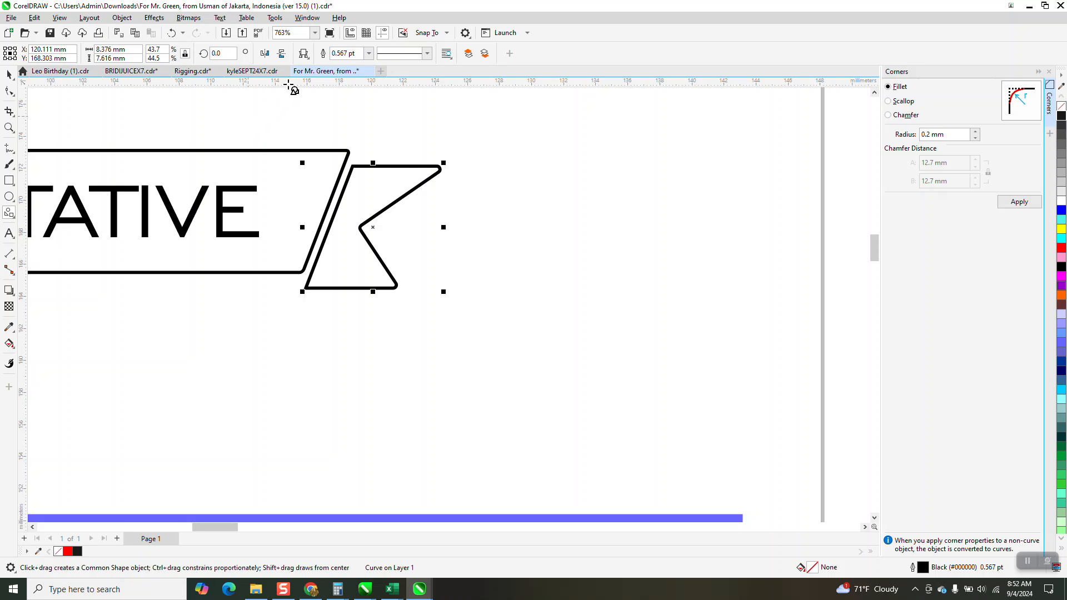
{"action": "left_click", "coordinate": [304, 53]}
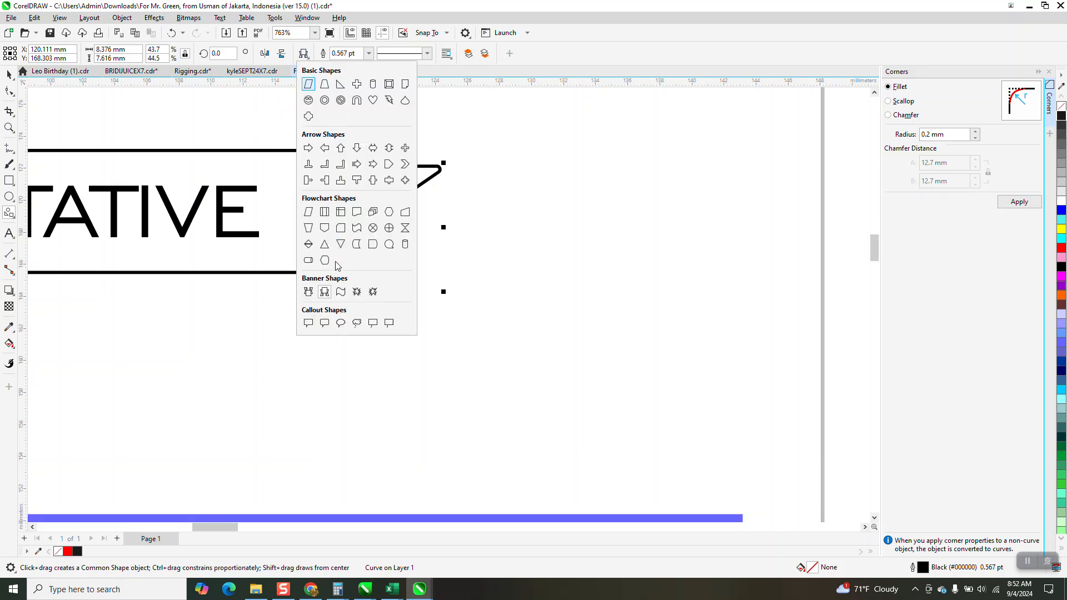
{"action": "left_click", "coordinate": [326, 292]}
{"action": "scroll", "coordinate": [309, 275], "scroll_direction": "down", "scroll_amount": 1}
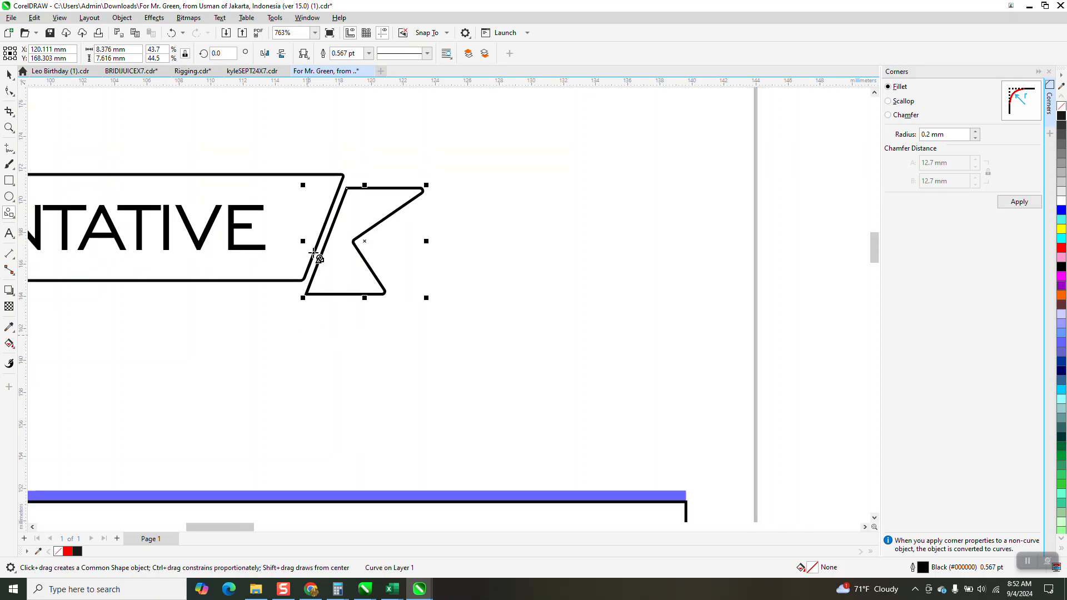
{"action": "scroll", "coordinate": [322, 233], "scroll_direction": "down", "scroll_amount": 1}
{"action": "left_click_drag", "start_coordinate": [115, 102], "coordinate": [573, 178]}
{"action": "left_click", "coordinate": [9, 127]}
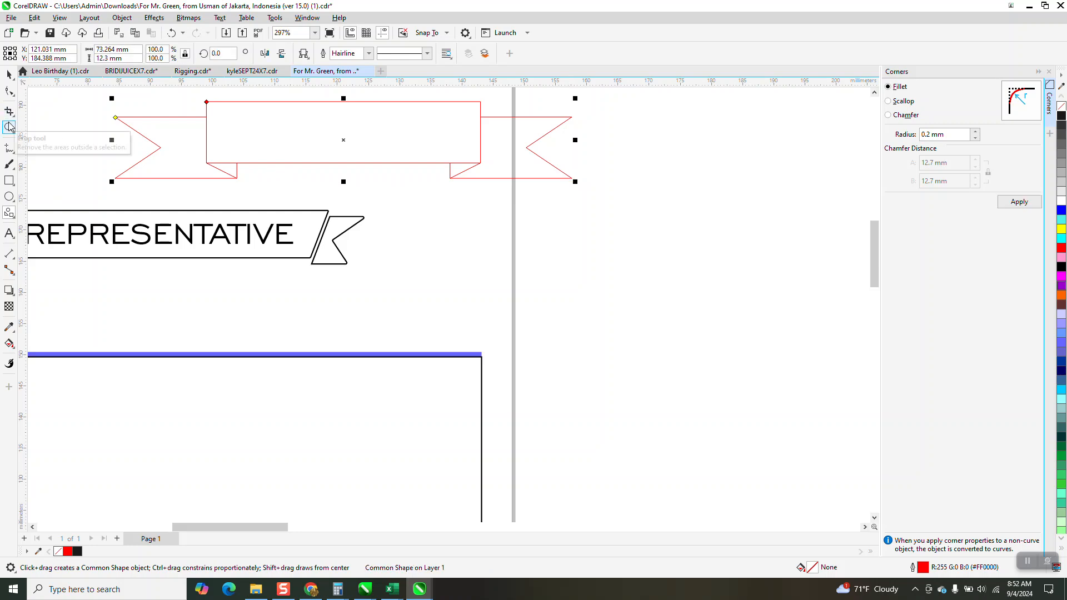
Step: Narrow the ready-made banner's centre panel by moving its upper-left shape handle about 1.6 mm inward
{"action": "left_click_drag", "start_coordinate": [124, 107], "coordinate": [364, 228]}
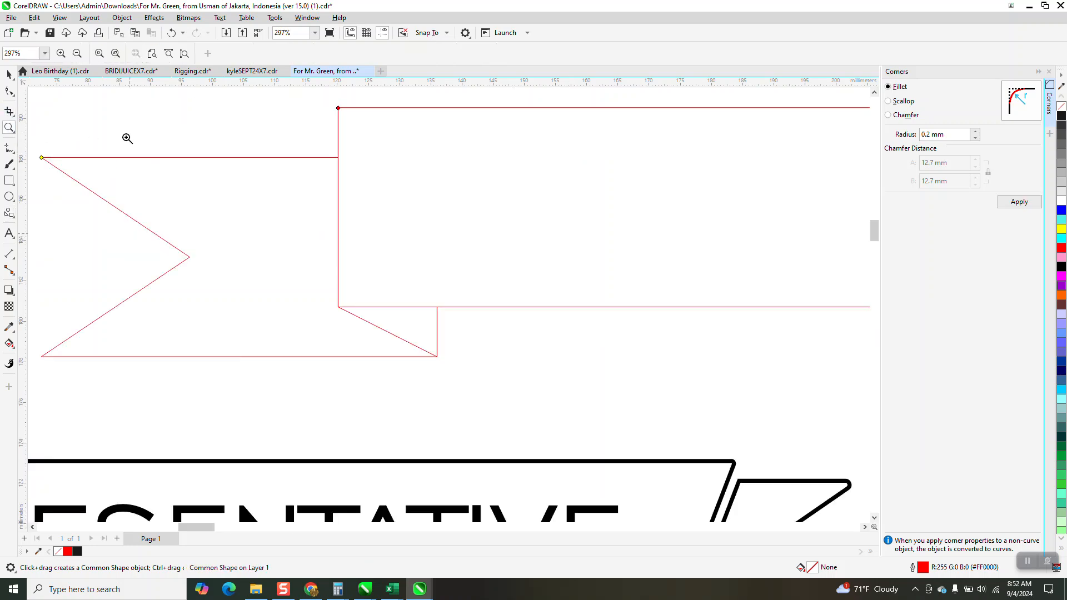
{"action": "left_click", "coordinate": [2, 79]}
{"action": "left_click", "coordinate": [9, 90]}
{"action": "left_click", "coordinate": [339, 109]}
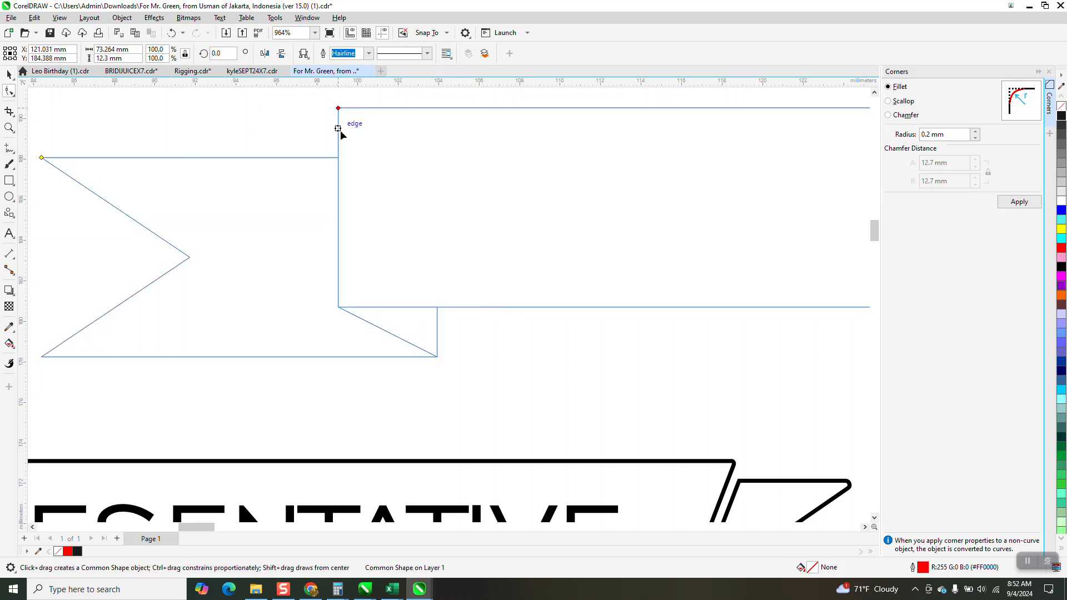
{"action": "left_click_drag", "start_coordinate": [339, 108], "coordinate": [370, 109]}
{"action": "left_click", "coordinate": [10, 91]}
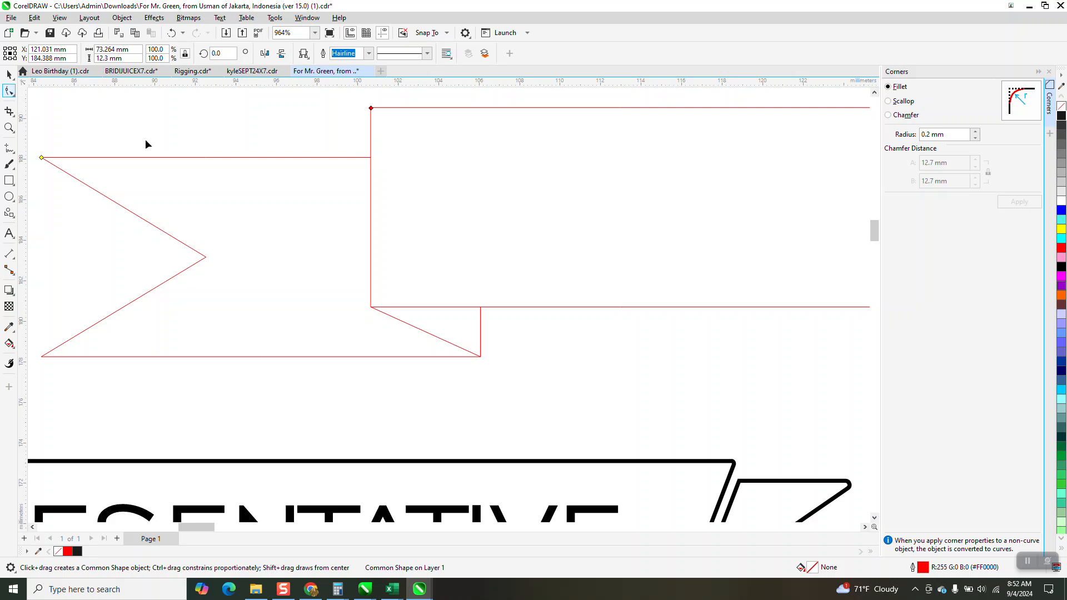
Step: Convert the ready-made ribbon banner to curves so its individual corners can be edited
{"action": "scroll", "coordinate": [228, 171], "scroll_direction": "down", "scroll_amount": 1}
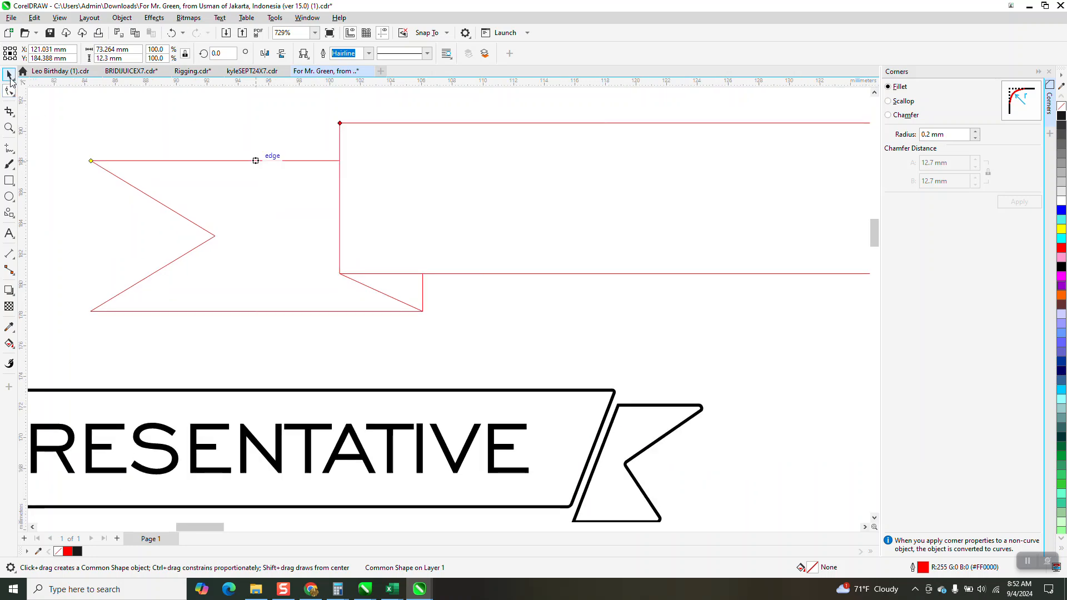
{"action": "key", "text": "space"}
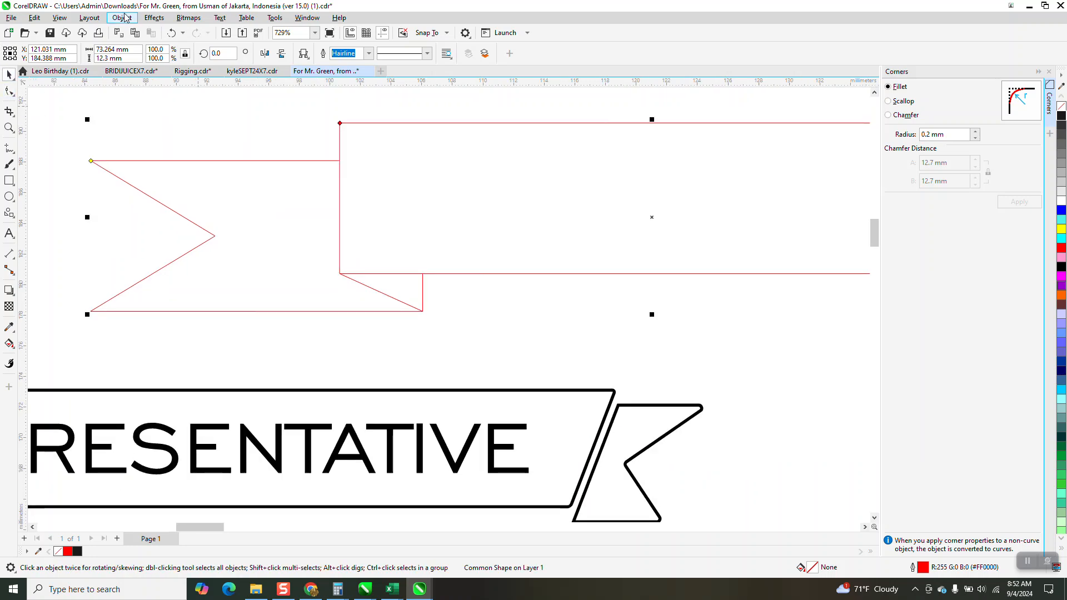
{"action": "left_click", "coordinate": [121, 18]}
{"action": "mouse_move", "coordinate": [145, 209]}
{"action": "left_click", "coordinate": [307, 118]}
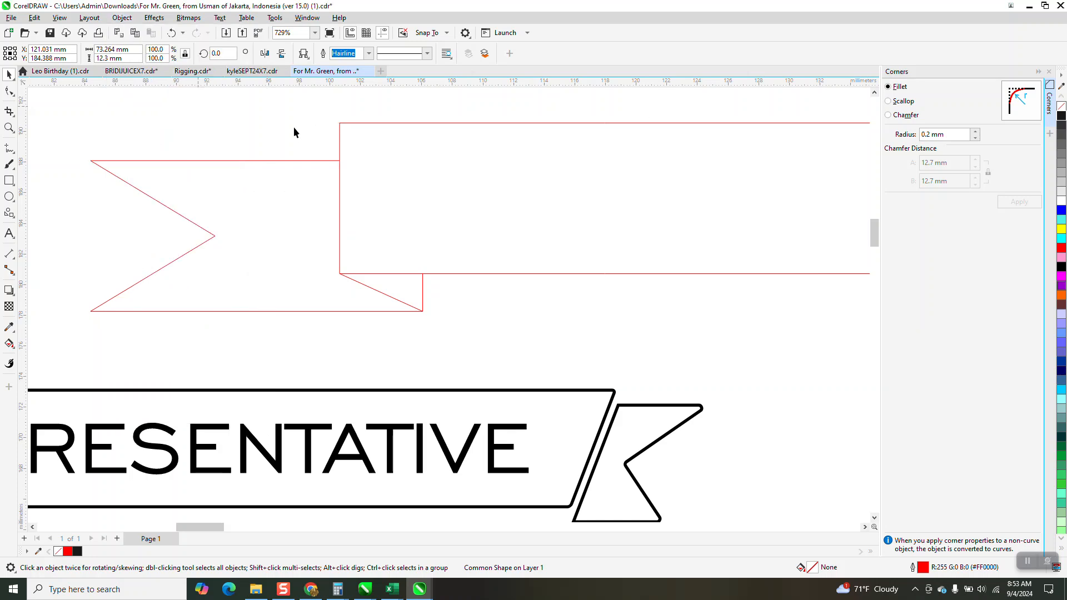
{"action": "scroll", "coordinate": [271, 146], "scroll_direction": "down", "scroll_amount": 2}
{"action": "scroll", "coordinate": [165, 111], "scroll_direction": "down", "scroll_amount": 1}
{"action": "left_click_drag", "start_coordinate": [150, 110], "coordinate": [166, 175]}
{"action": "left_click_drag", "start_coordinate": [562, 218], "coordinate": [592, 211]}
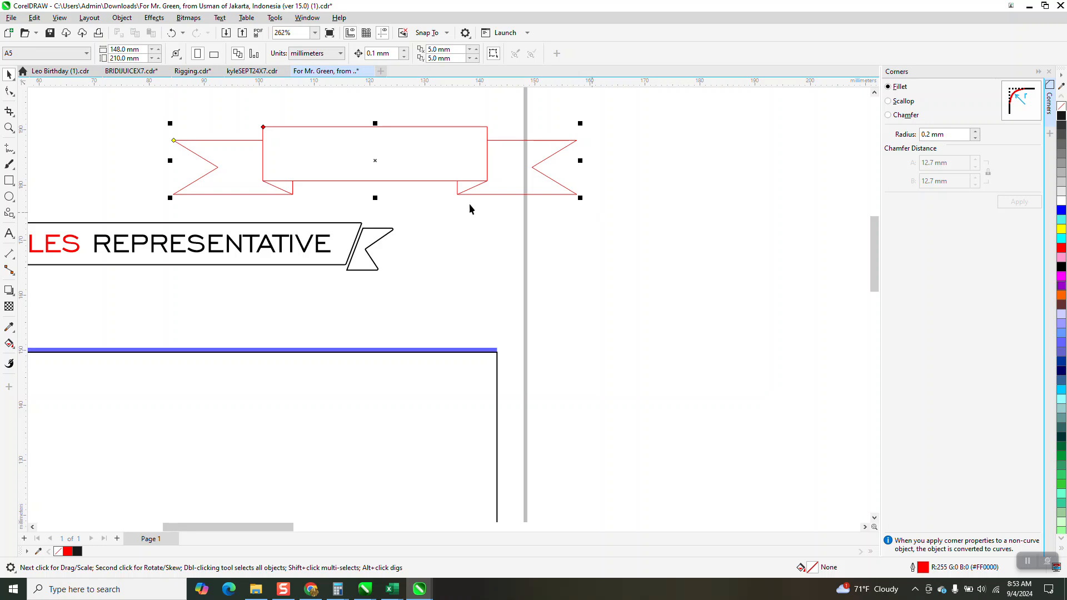
{"action": "left_click", "coordinate": [123, 18]}
{"action": "mouse_move", "coordinate": [126, 214]}
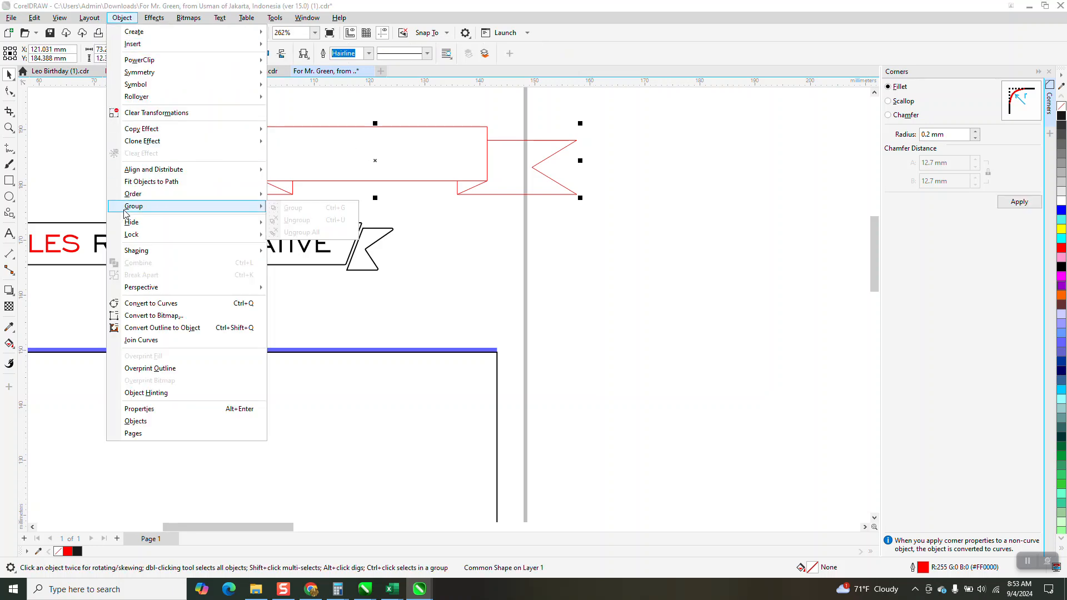
{"action": "left_click", "coordinate": [153, 304]}
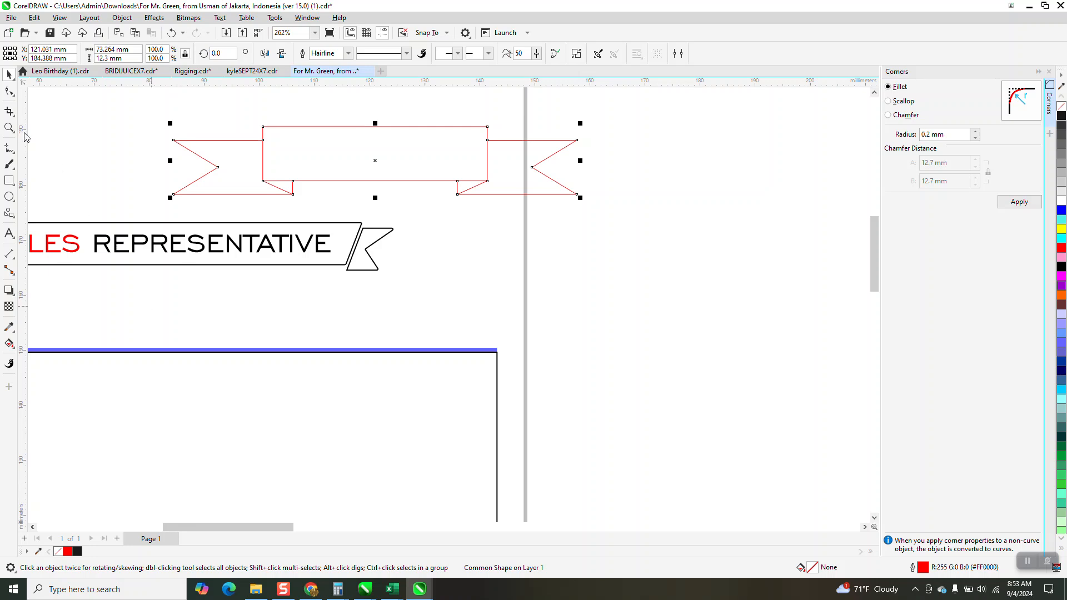
Step: Fillet the three notch-side corners of the ready-made banner's left tail at 0.2 mm
{"action": "left_click", "coordinate": [9, 128]}
{"action": "left_click_drag", "start_coordinate": [128, 134], "coordinate": [335, 237]}
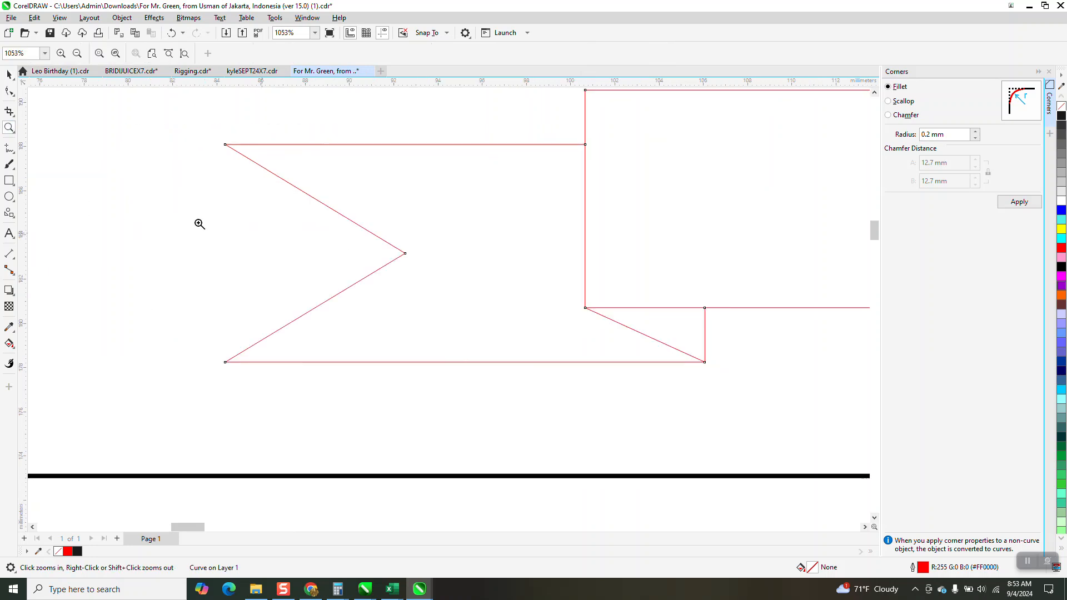
{"action": "left_click", "coordinate": [9, 91]}
{"action": "left_click_drag", "start_coordinate": [189, 120], "coordinate": [169, 222]}
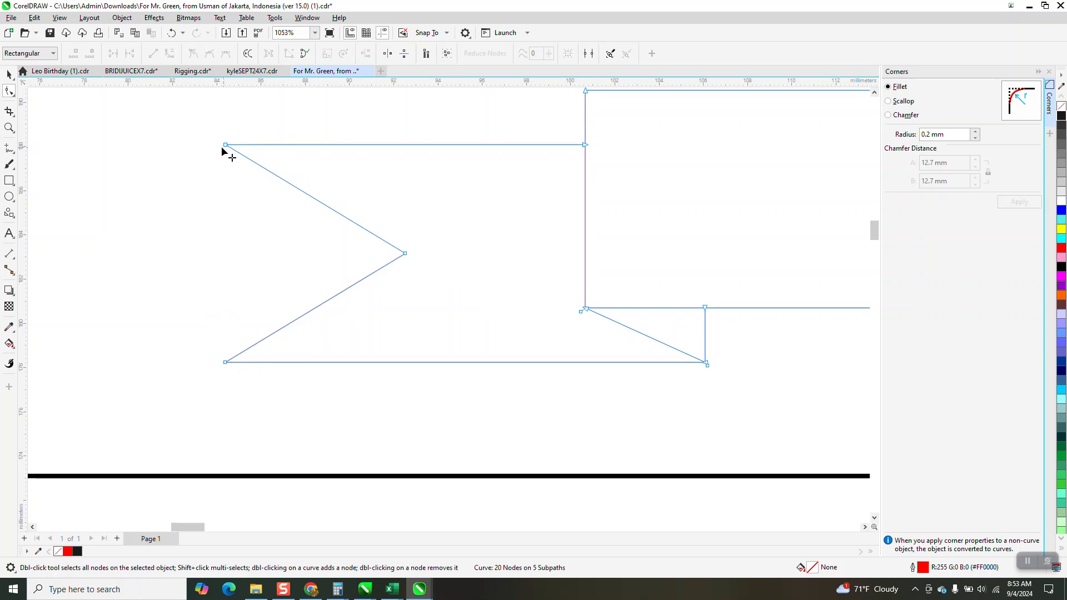
{"action": "left_click_drag", "start_coordinate": [192, 125], "coordinate": [345, 376]}
{"action": "left_click_drag", "start_coordinate": [423, 403], "coordinate": [422, 403]}
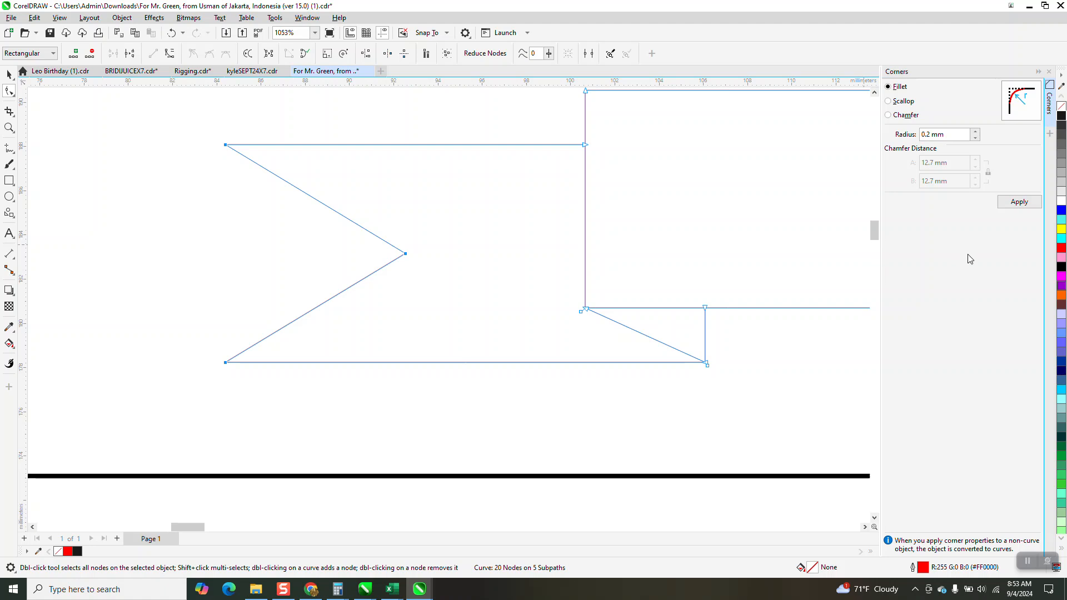
{"action": "left_click", "coordinate": [1019, 202]}
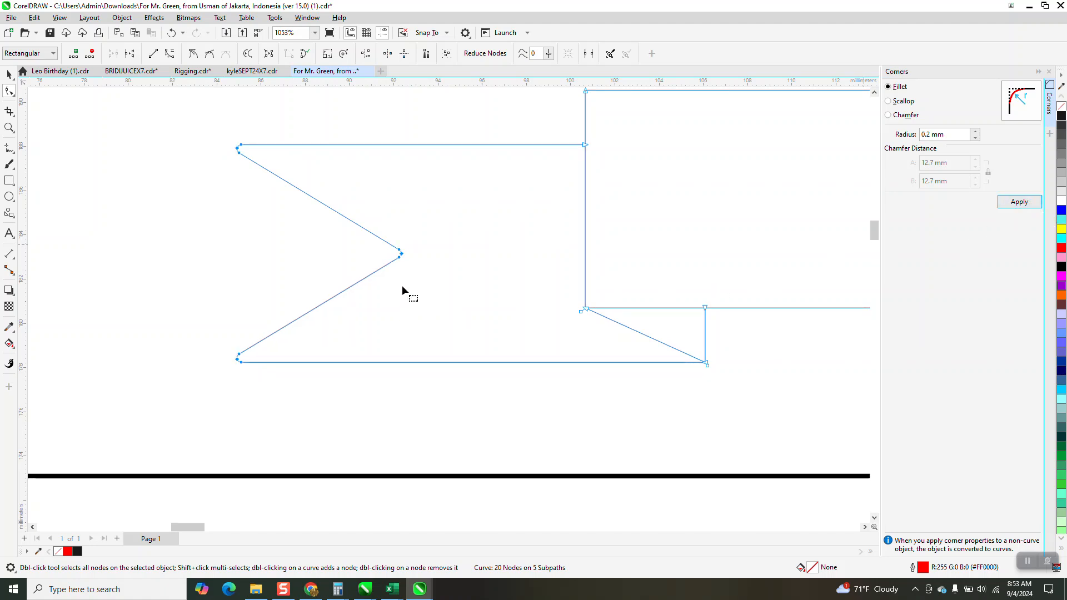
Step: Fillet the two upper corners of the ready-made banner's centre panel at 0.2 mm
{"action": "scroll", "coordinate": [391, 301], "scroll_direction": "down", "scroll_amount": 2}
{"action": "scroll", "coordinate": [400, 226], "scroll_direction": "down", "scroll_amount": 2}
{"action": "left_click_drag", "start_coordinate": [412, 205], "coordinate": [770, 221]}
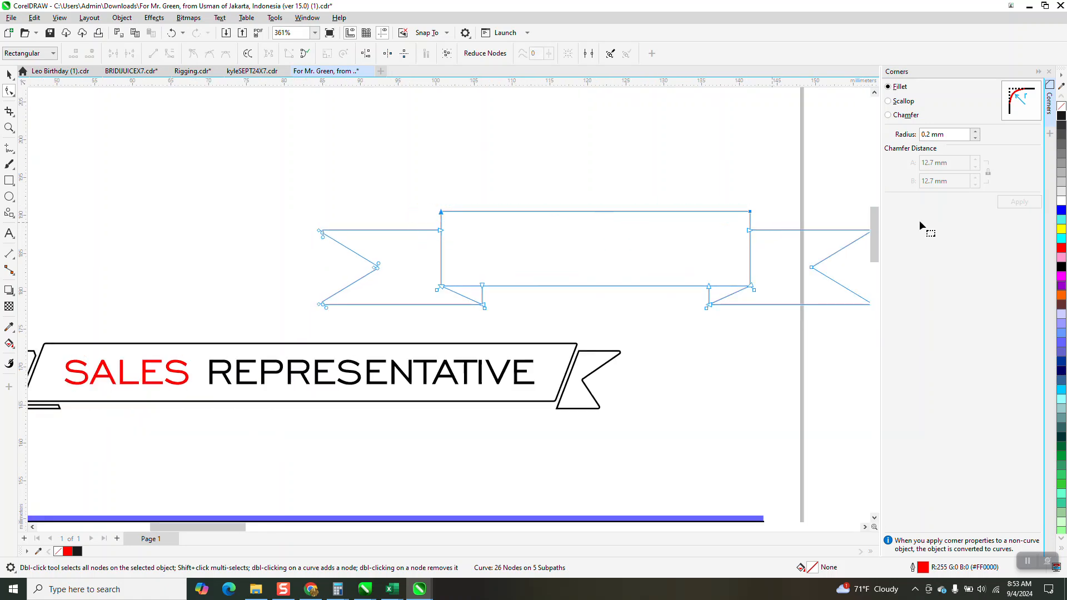
{"action": "left_click", "coordinate": [1020, 202]}
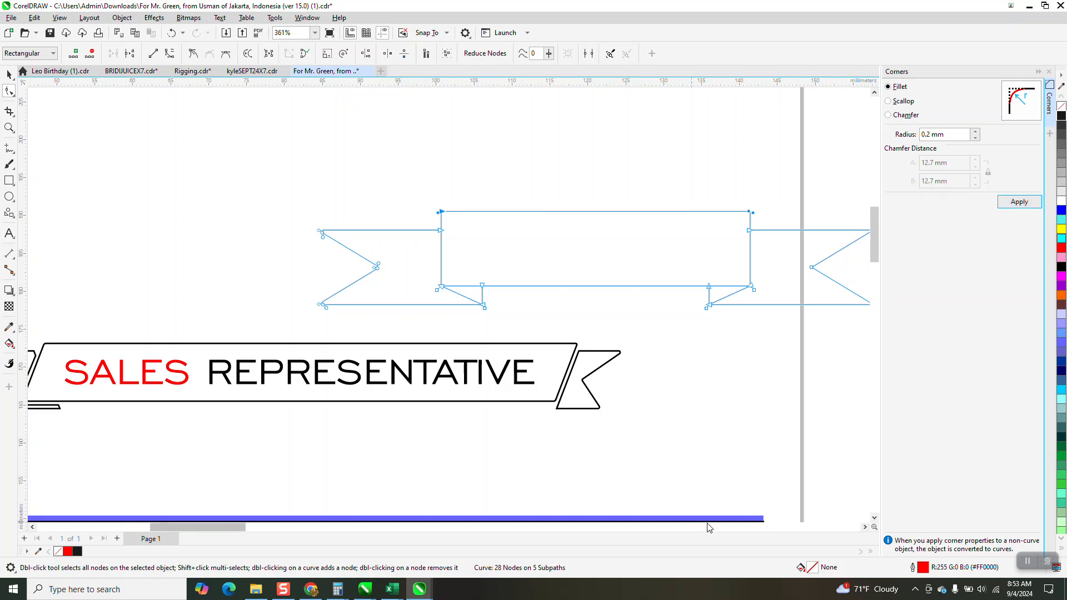
Step: Try a 0.5 mm fillet on the three notch-side corners of the ready-made banner's right tail and undo it
{"action": "left_click", "coordinate": [757, 527]}
{"action": "left_click", "coordinate": [757, 527]}
{"action": "scroll", "coordinate": [526, 344], "scroll_direction": "down", "scroll_amount": 3}
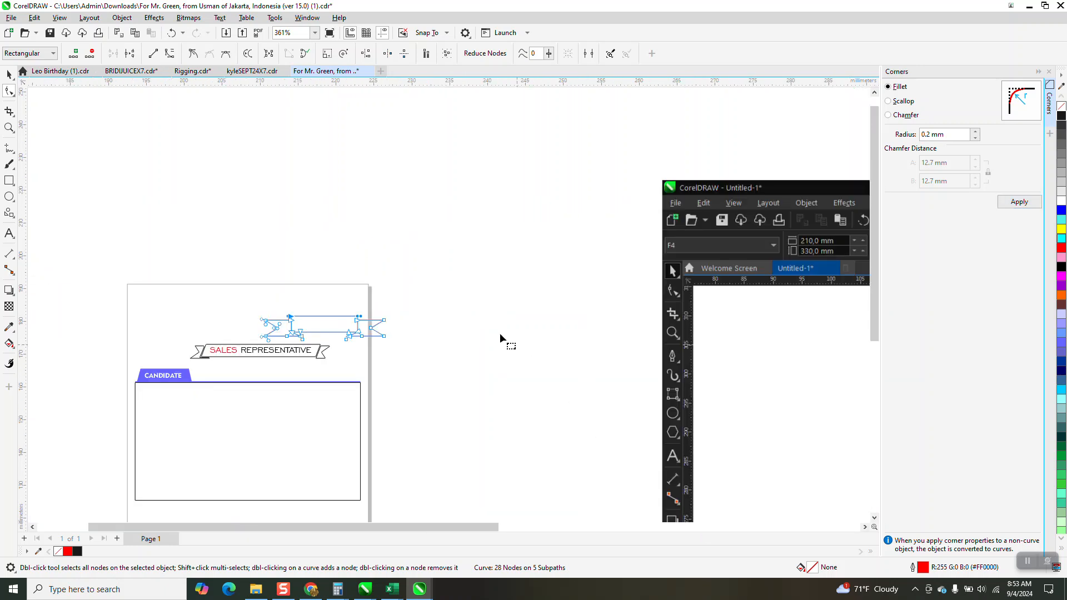
{"action": "left_click", "coordinate": [9, 128]}
{"action": "left_click_drag", "start_coordinate": [364, 305], "coordinate": [460, 369]}
{"action": "left_click", "coordinate": [10, 93]}
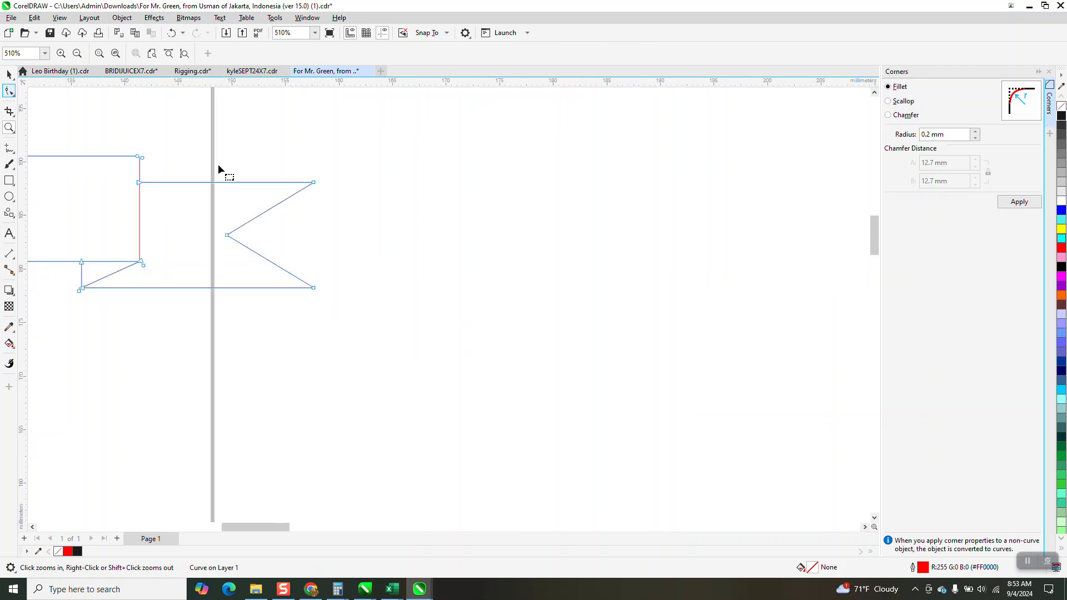
{"action": "left_click_drag", "start_coordinate": [202, 155], "coordinate": [507, 367]}
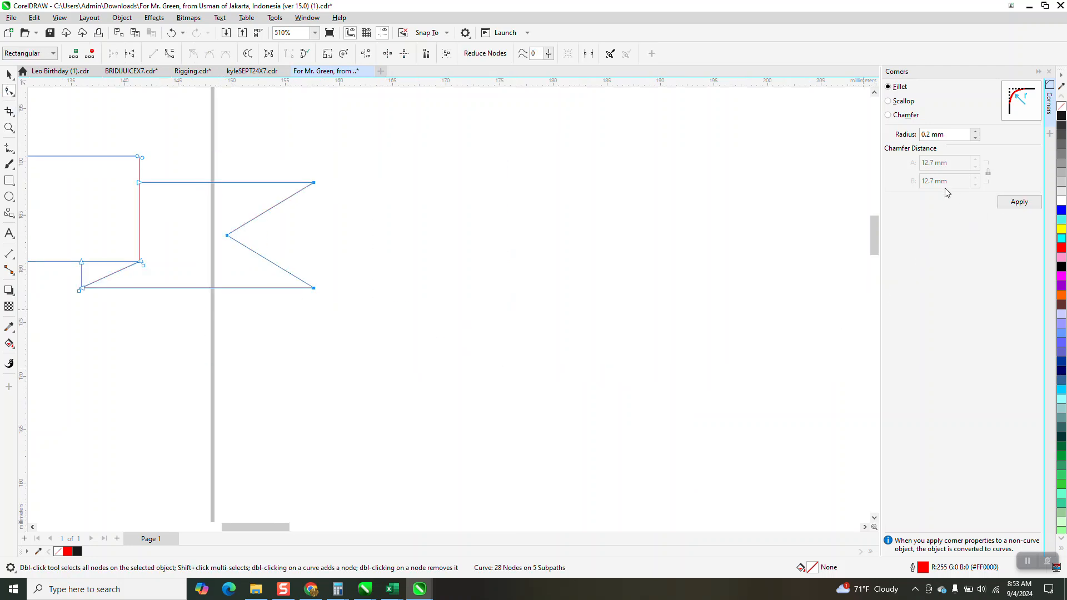
{"action": "type", "text": "5"}
{"action": "key", "text": "Return"}
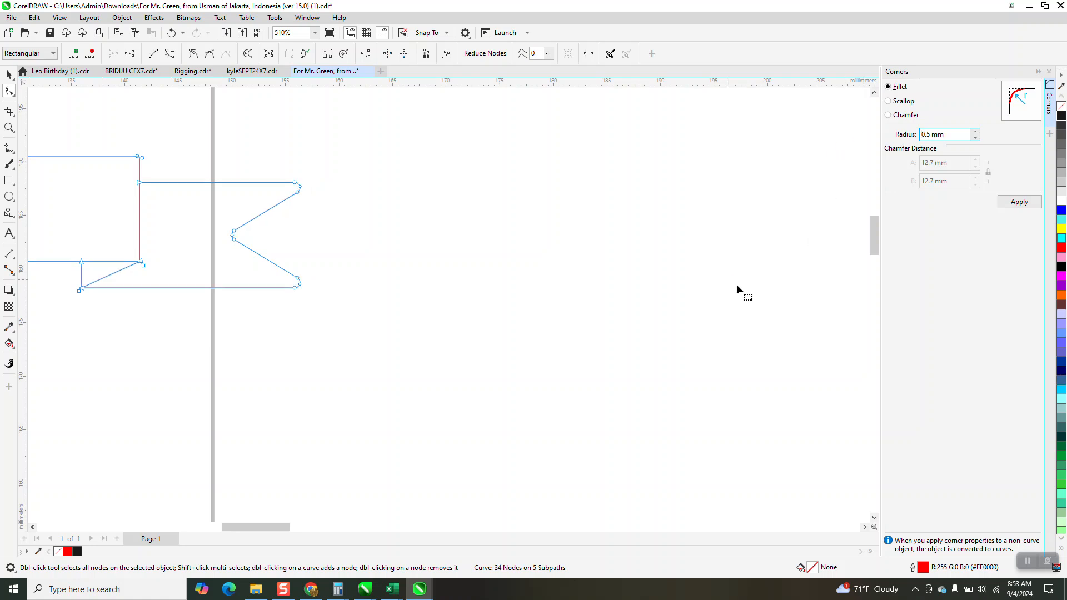
{"action": "left_click", "coordinate": [736, 286]}
{"action": "left_click", "coordinate": [171, 35]}
Step: Set the fillet radius to 0.2 mm and apply it to the ready-made banner's three right-tail corners
{"action": "key", "text": "ctrl+a"}
{"action": "type", "text": ".2"}
{"action": "left_click", "coordinate": [1013, 202]}
Step: Examine the rounded ready-made banner alongside the SALES REPRESENTATIVE banner and its right tail
{"action": "scroll", "coordinate": [551, 277], "scroll_direction": "down", "scroll_amount": 1}
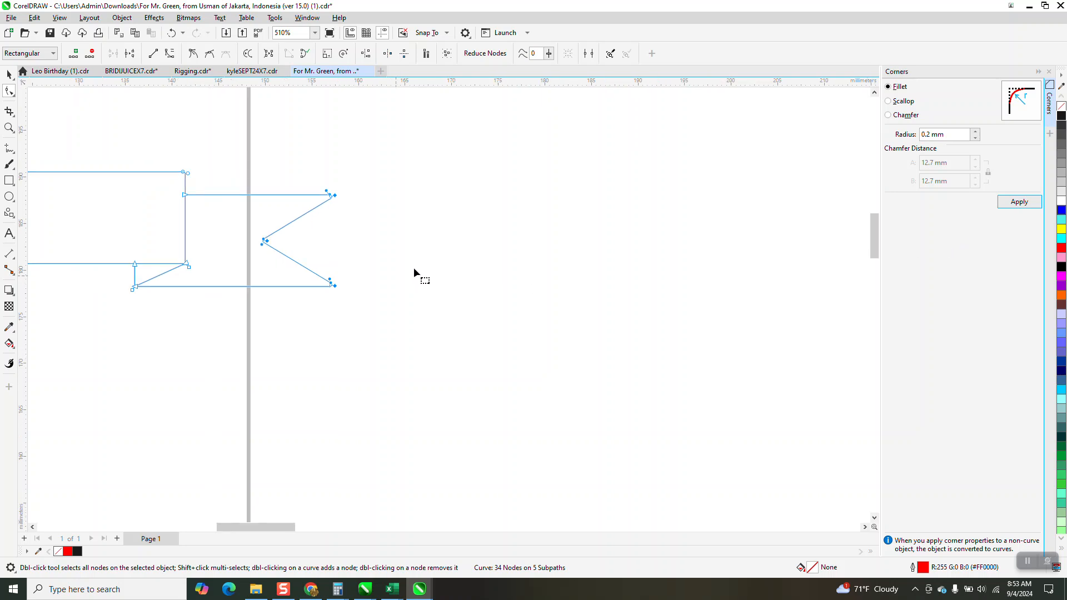
{"action": "scroll", "coordinate": [599, 278], "scroll_direction": "down", "scroll_amount": 4}
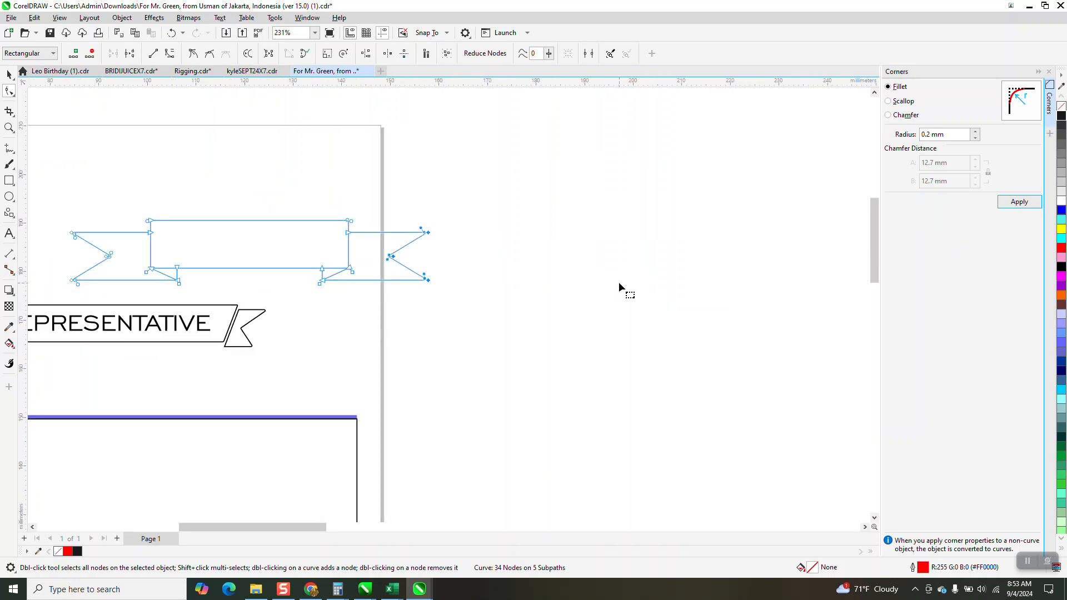
{"action": "scroll", "coordinate": [625, 300], "scroll_direction": "down", "scroll_amount": 1}
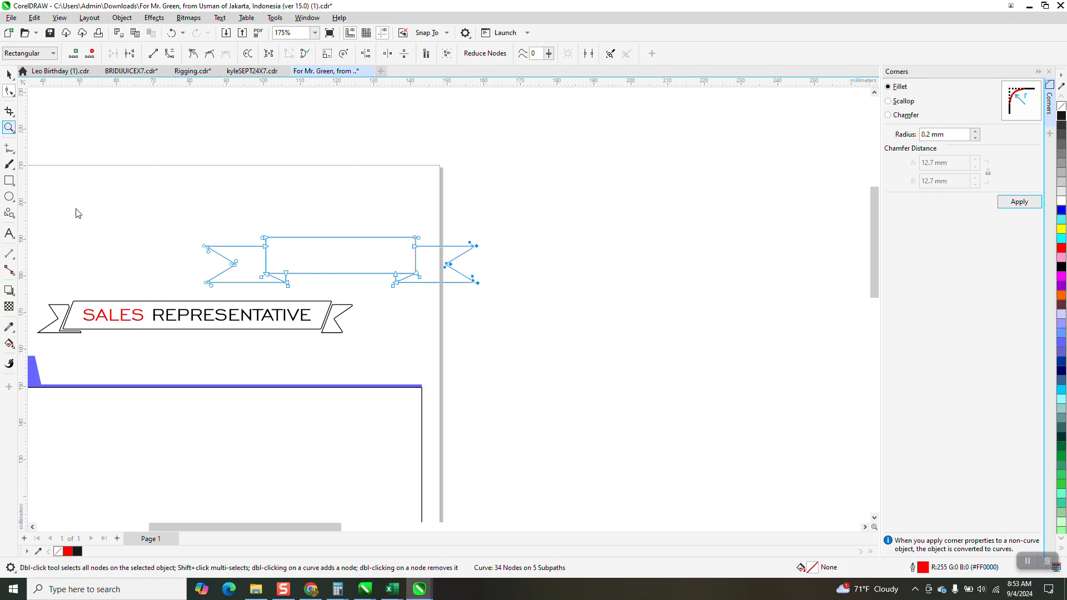
{"action": "left_click_drag", "start_coordinate": [249, 309], "coordinate": [404, 355]}
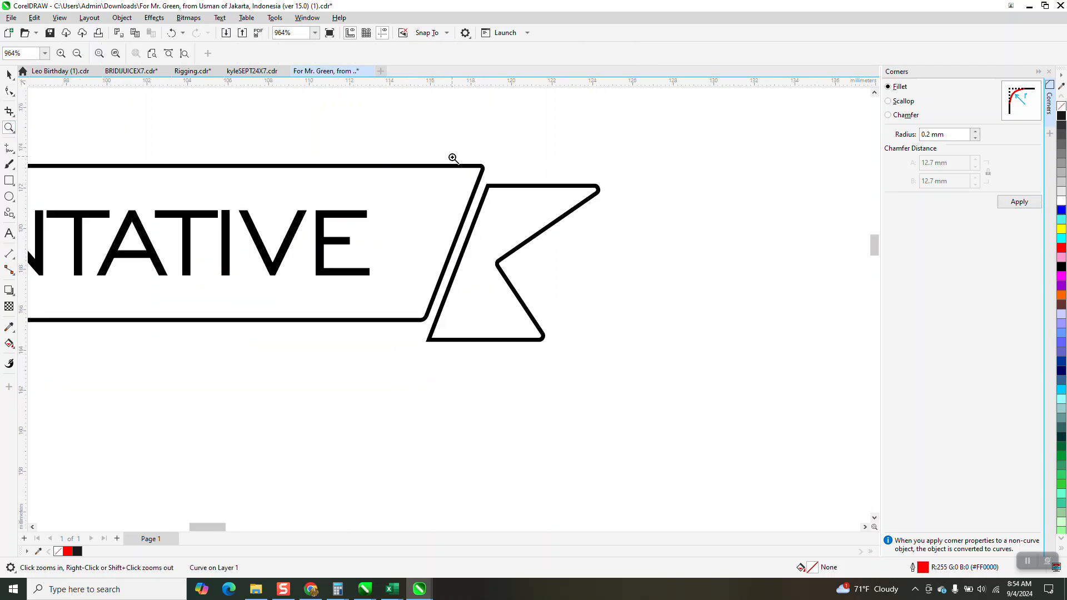
{"action": "scroll", "coordinate": [595, 258], "scroll_direction": "down", "scroll_amount": 3}
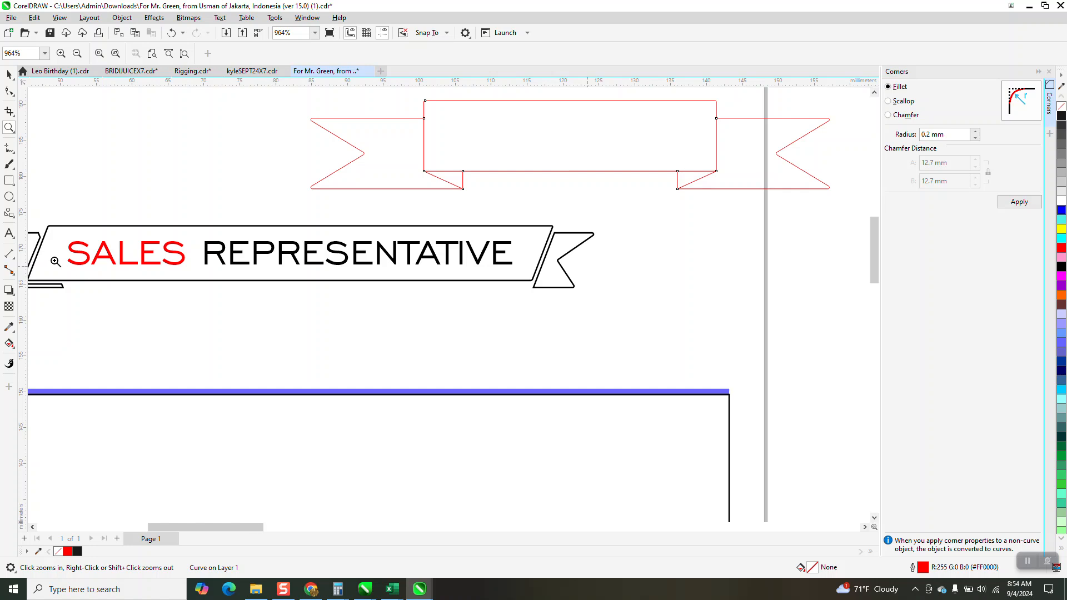
{"action": "left_click_drag", "start_coordinate": [48, 231], "coordinate": [524, 335]}
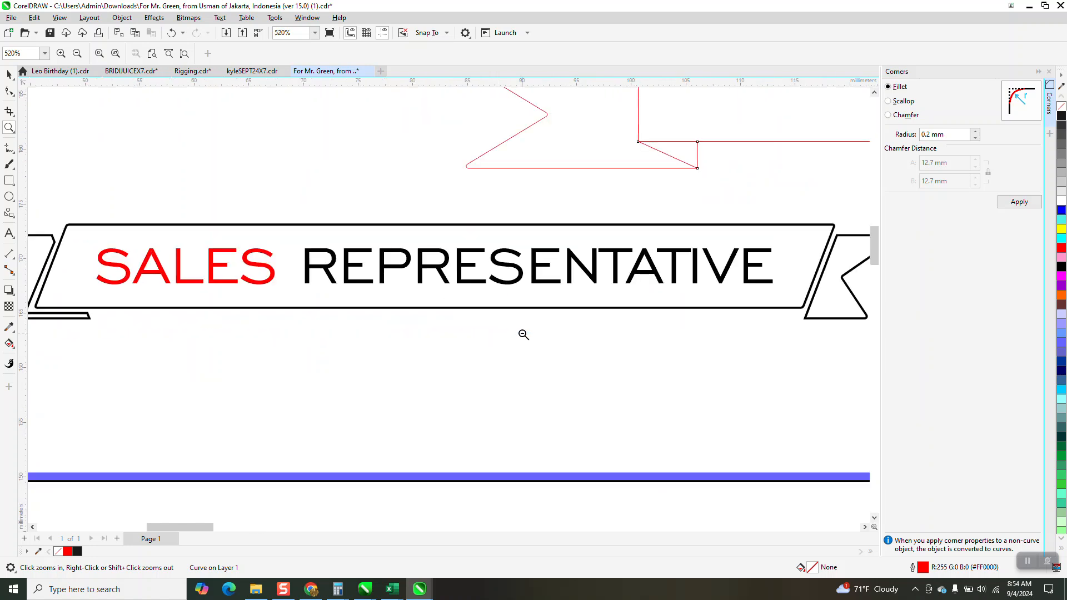